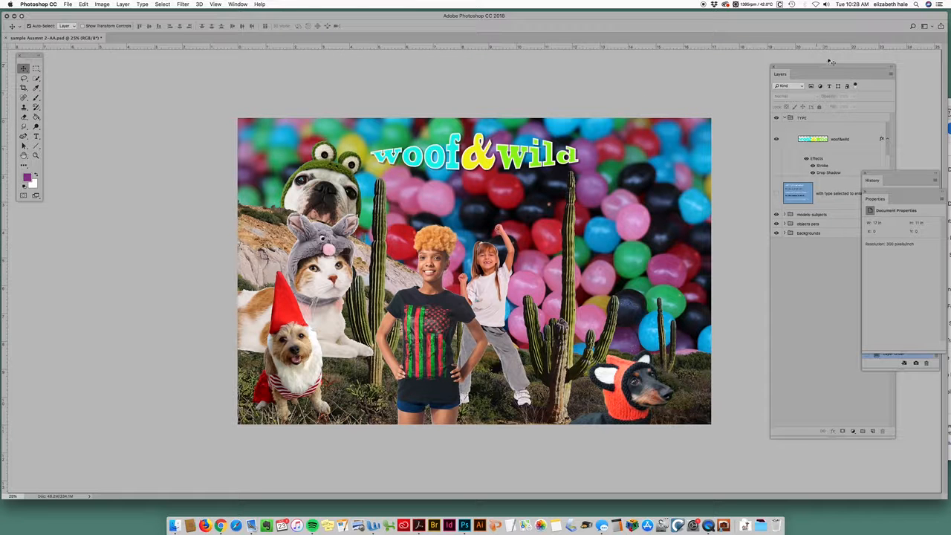
# Hide the existing woof&wild title layer inside the TYPE group.
pyautogui.click(776, 119)
pyautogui.click(777, 118)
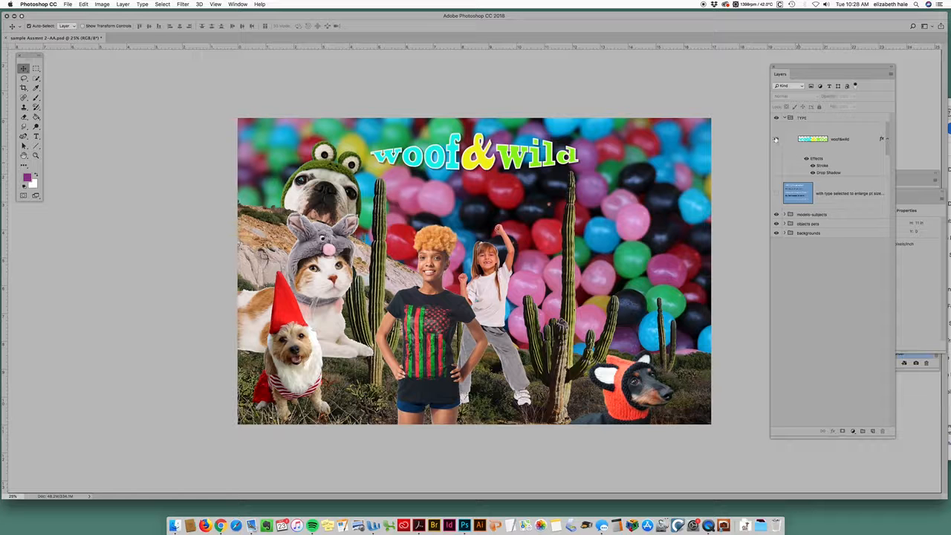
pyautogui.click(776, 139)
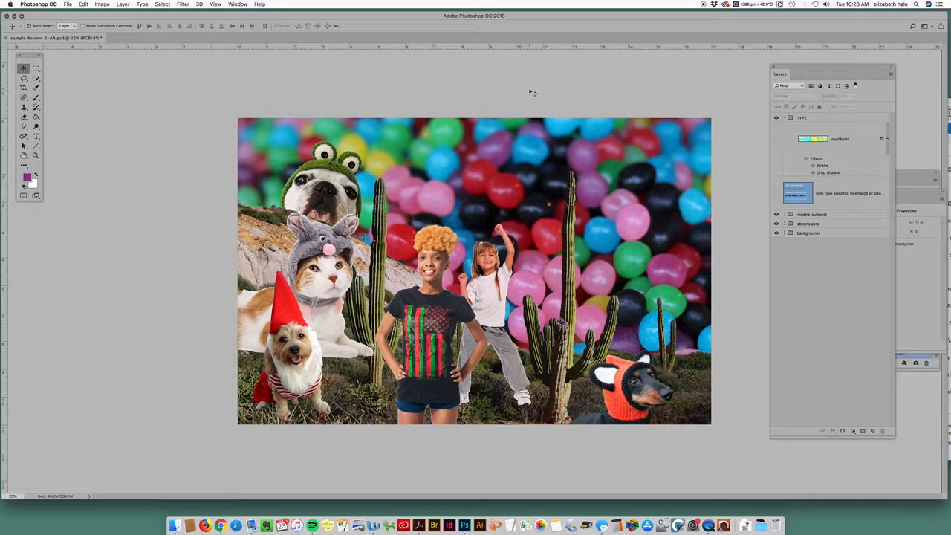
# Start a new text layer on the jelly bean background above the curly-haired model and set its font to Rockwell Extra Bold.
pyautogui.press('t')
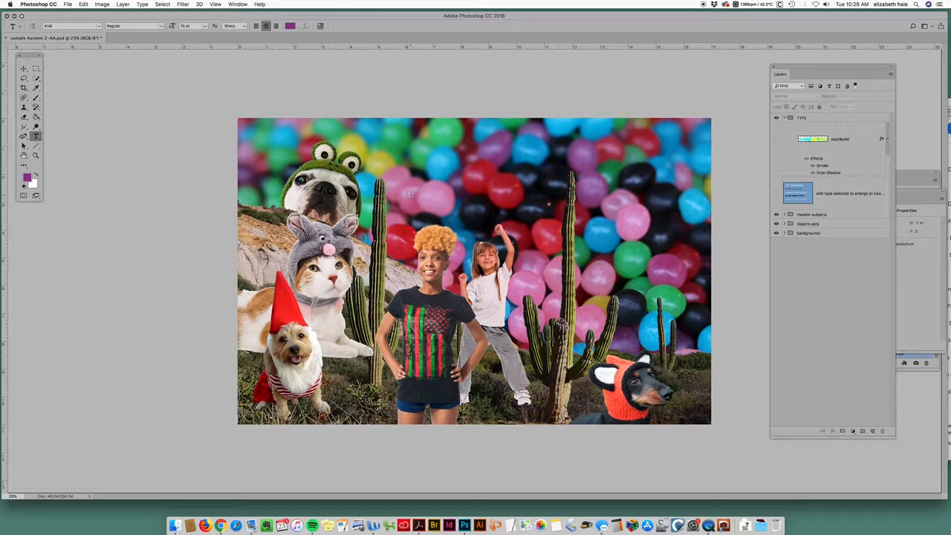
pyautogui.click(409, 193)
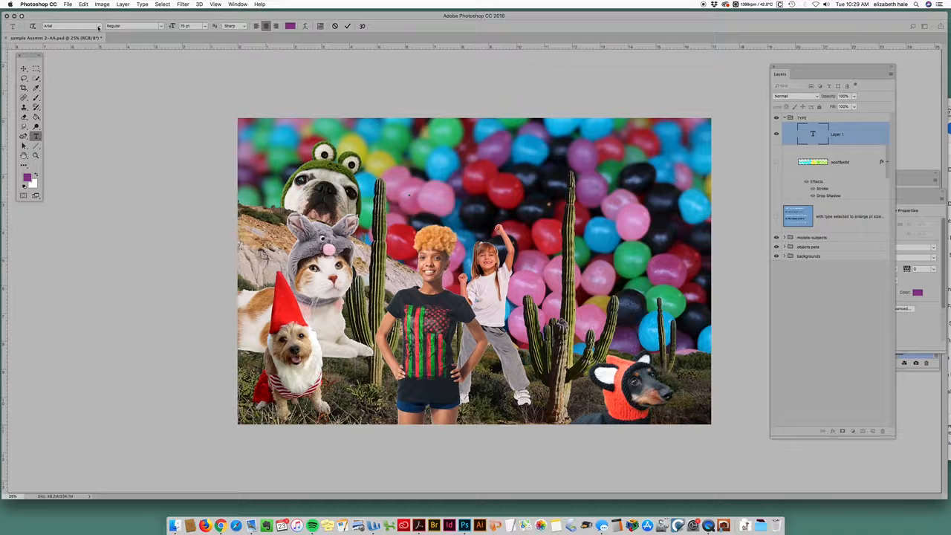
pyautogui.click(98, 27)
pyautogui.click(99, 26)
pyautogui.click(98, 26)
pyautogui.click(98, 27)
pyautogui.click(98, 26)
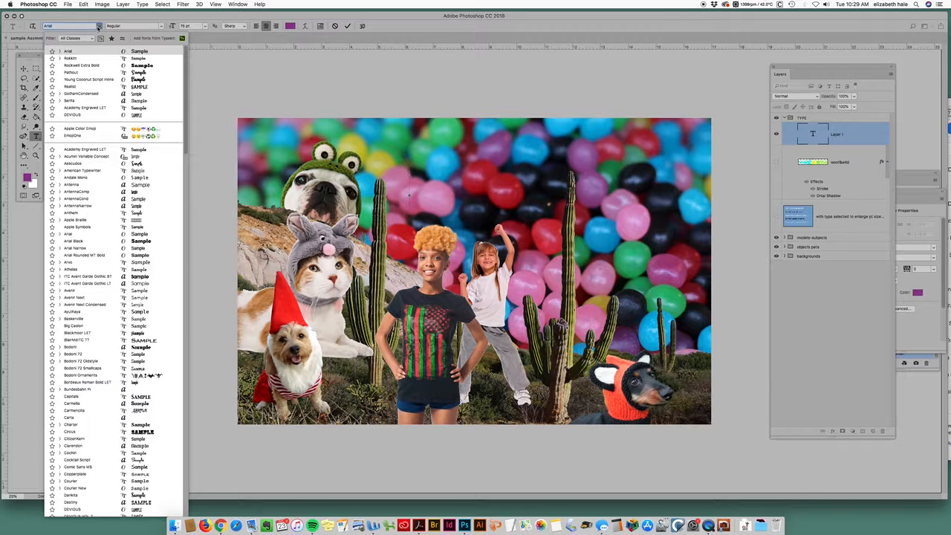
pyautogui.click(98, 27)
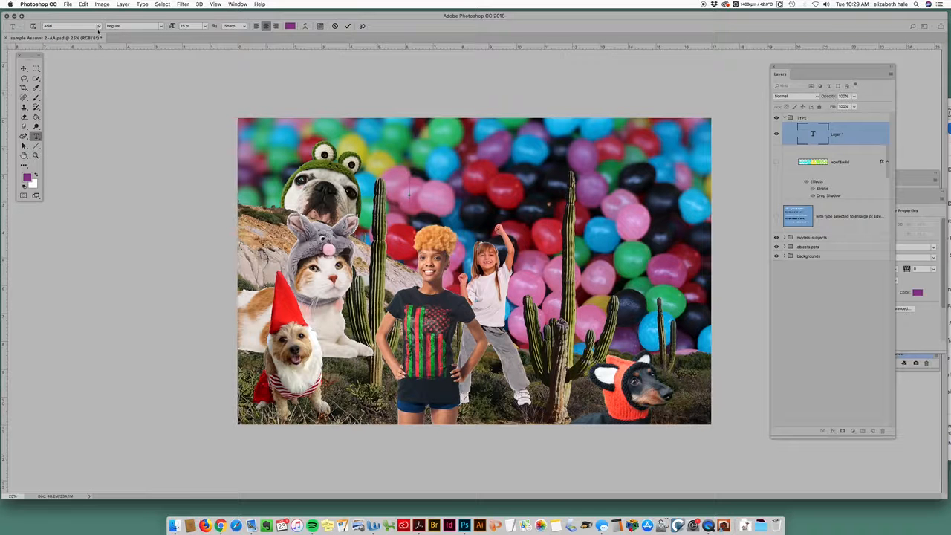
pyautogui.click(98, 27)
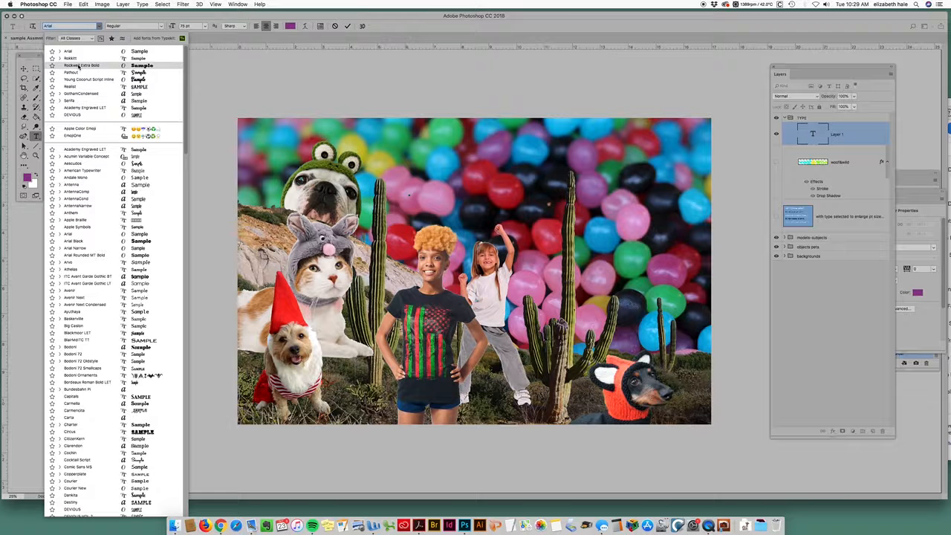
pyautogui.click(80, 66)
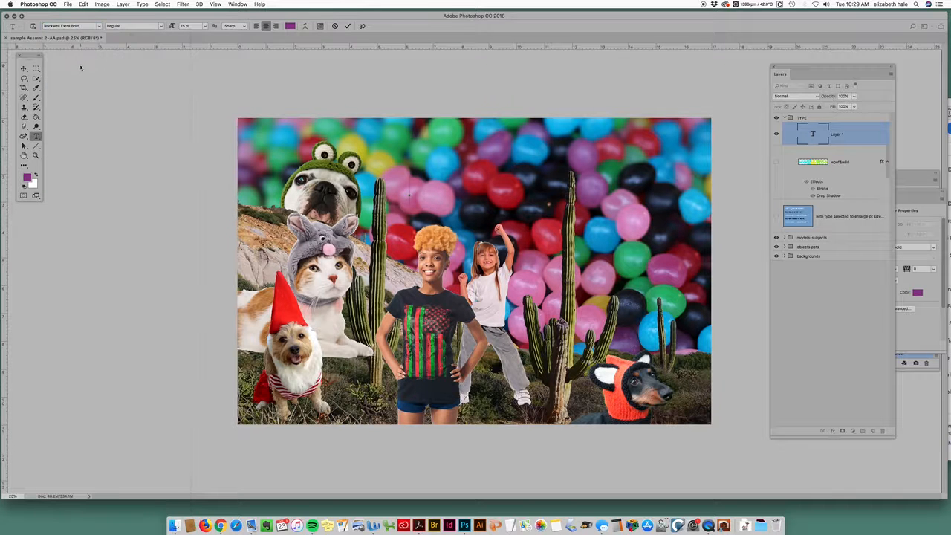
# Check the font's available styles, keep Regular, and set the text size to 72 pt.
pyautogui.click(161, 27)
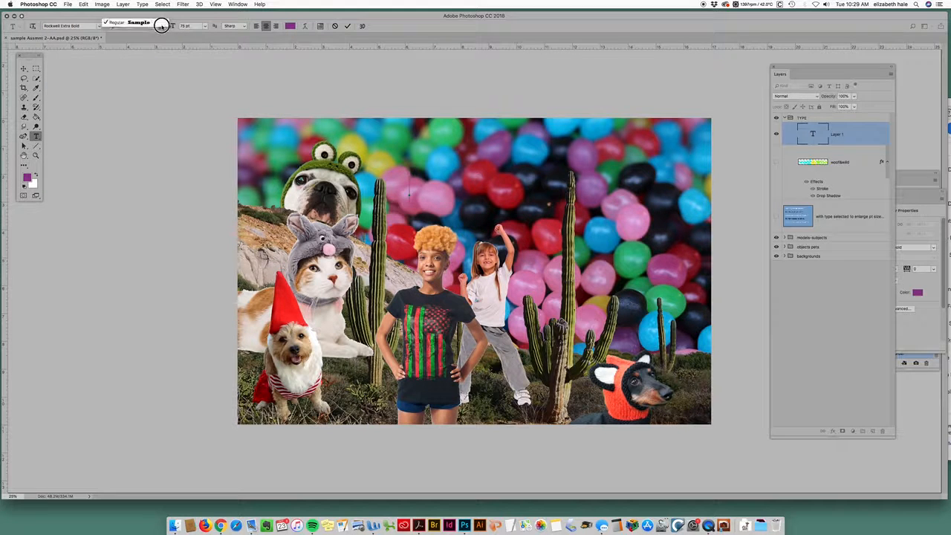
pyautogui.click(160, 24)
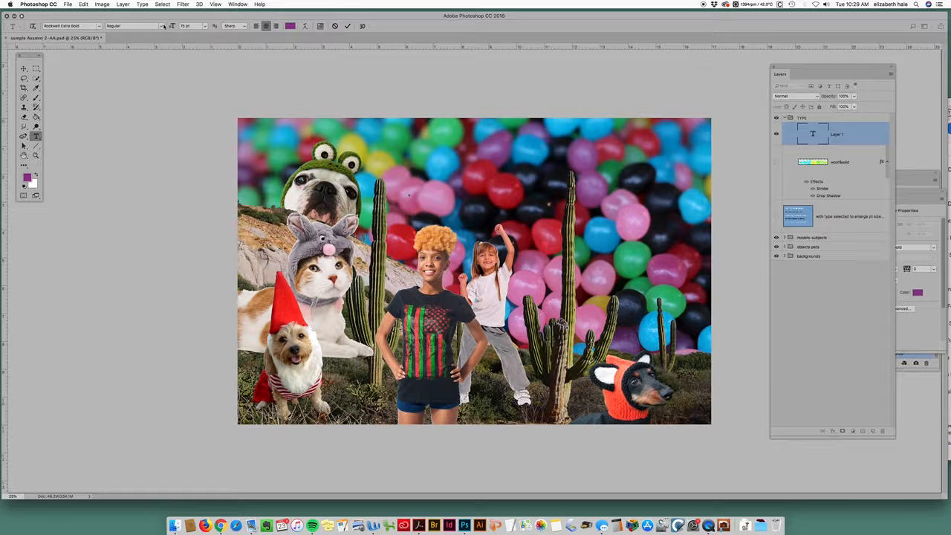
pyautogui.click(162, 26)
pyautogui.click(155, 55)
pyautogui.click(204, 27)
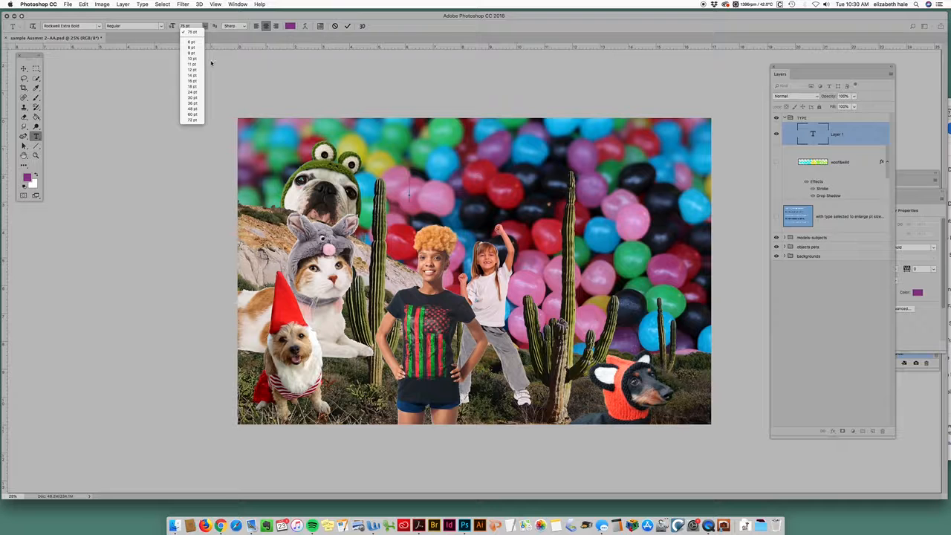
pyautogui.click(194, 120)
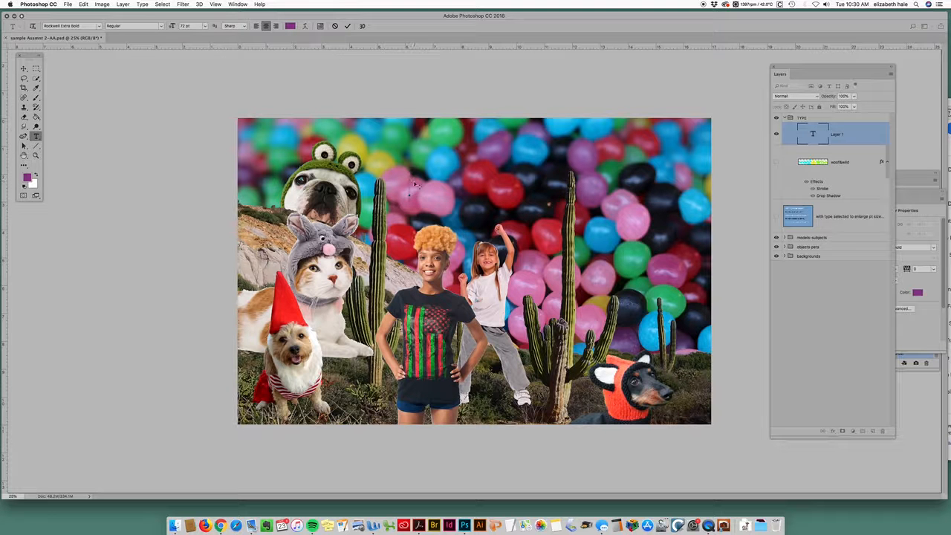
# Enter the title text "Woof & Wild" on the new text layer.
pyautogui.write('Wof')
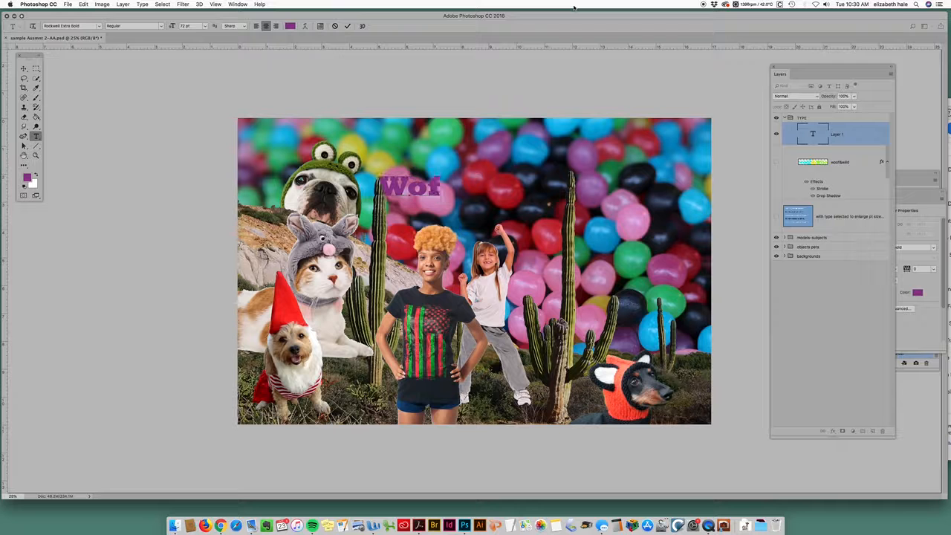
pyautogui.press('BackSpace')
pyautogui.write('o')
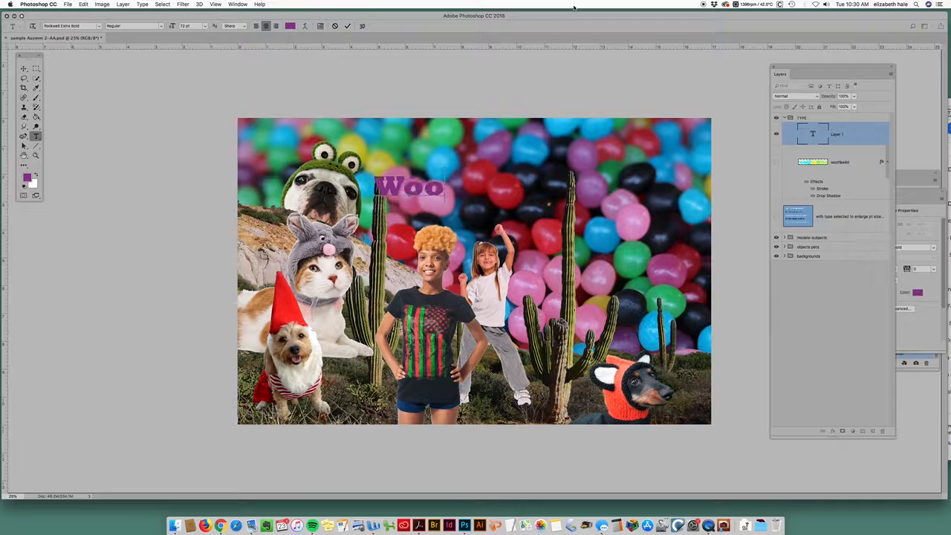
pyautogui.write('f')
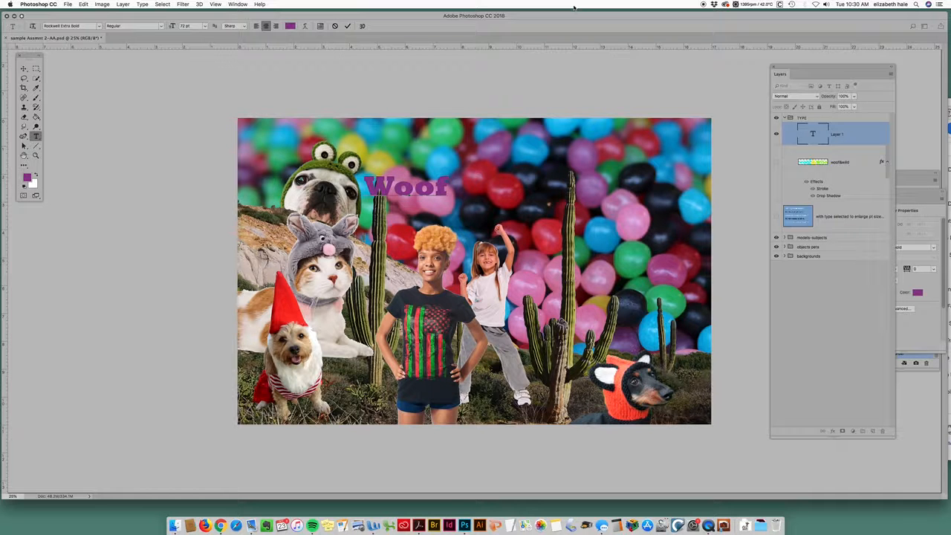
pyautogui.write(' &')
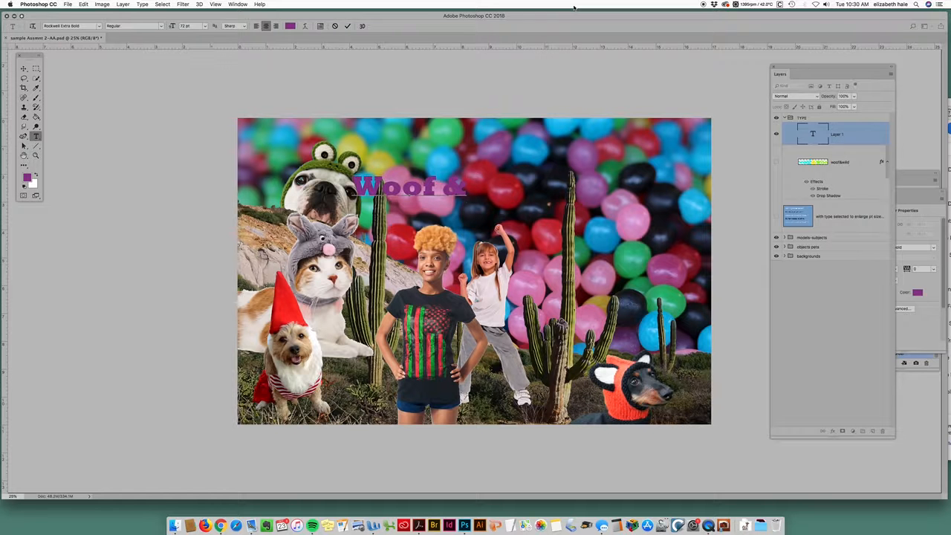
pyautogui.write(' M')
pyautogui.write('ild')
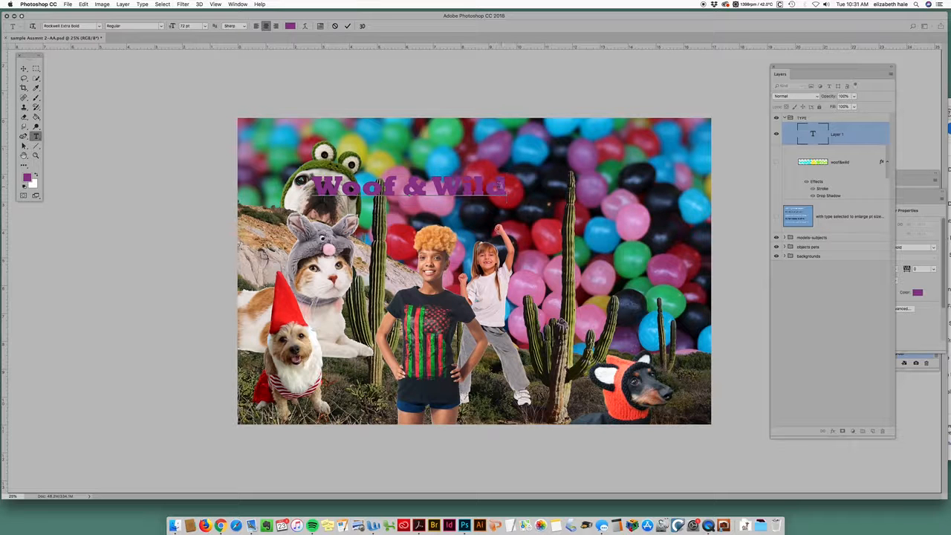
# Select the whole Woof & Wild title and change its text color to yellow e3dc1f.
pyautogui.moveTo(505, 187); pyautogui.dragTo(309, 186)
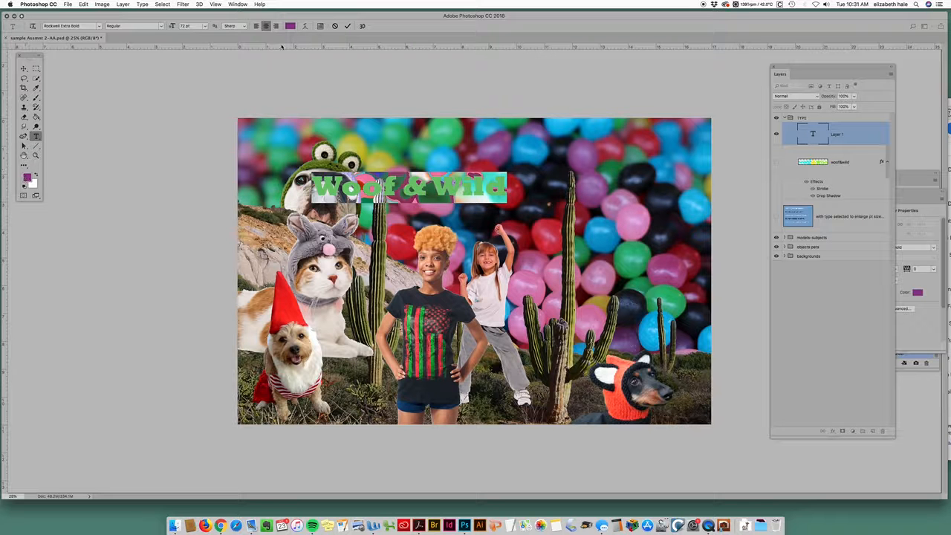
pyautogui.click(290, 26)
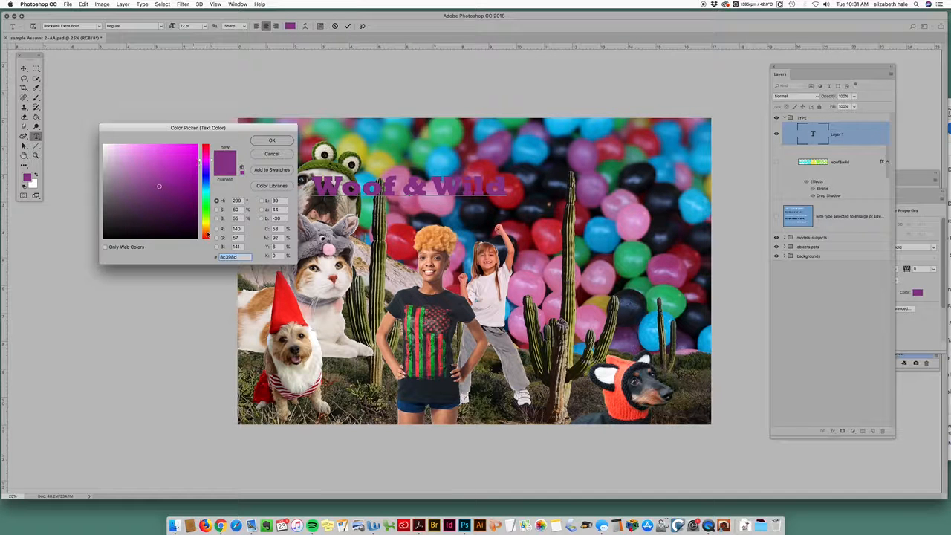
pyautogui.click(206, 234)
pyautogui.click(169, 153)
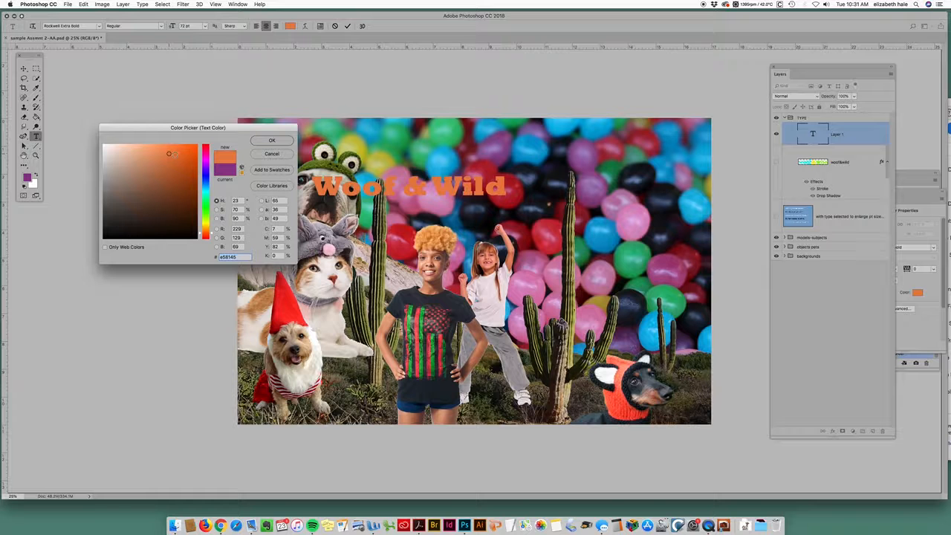
pyautogui.click(207, 224)
pyautogui.moveTo(185, 150); pyautogui.dragTo(191, 156)
pyautogui.click(188, 173)
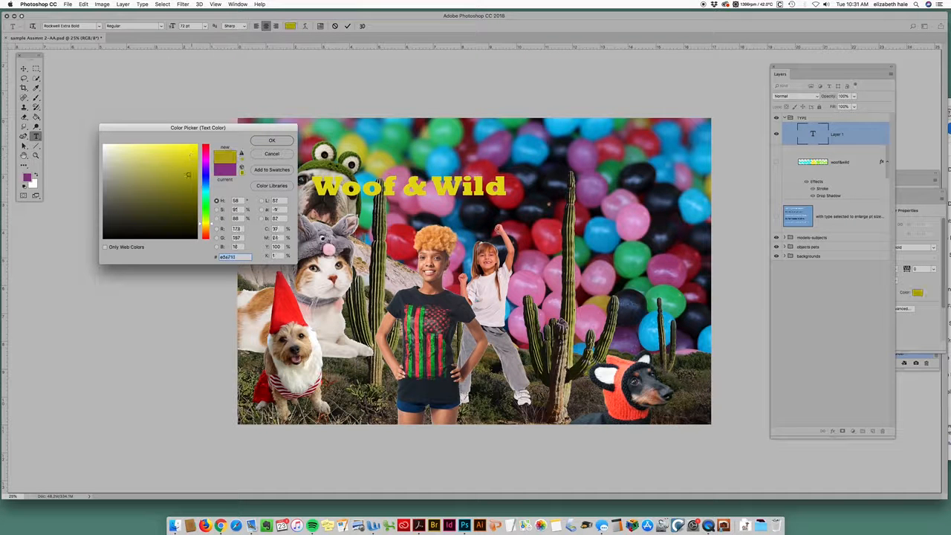
pyautogui.click(188, 151)
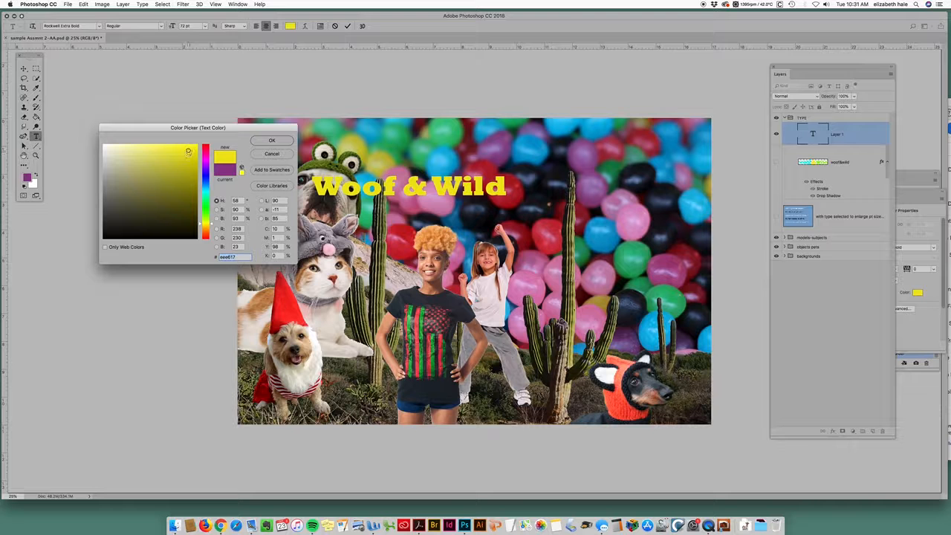
pyautogui.click(124, 153)
pyautogui.click(184, 154)
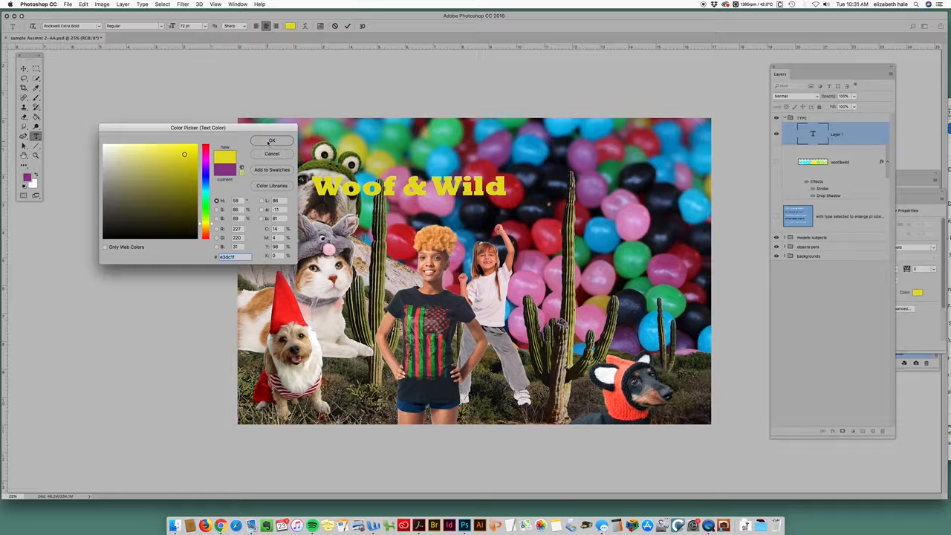
pyautogui.click(270, 141)
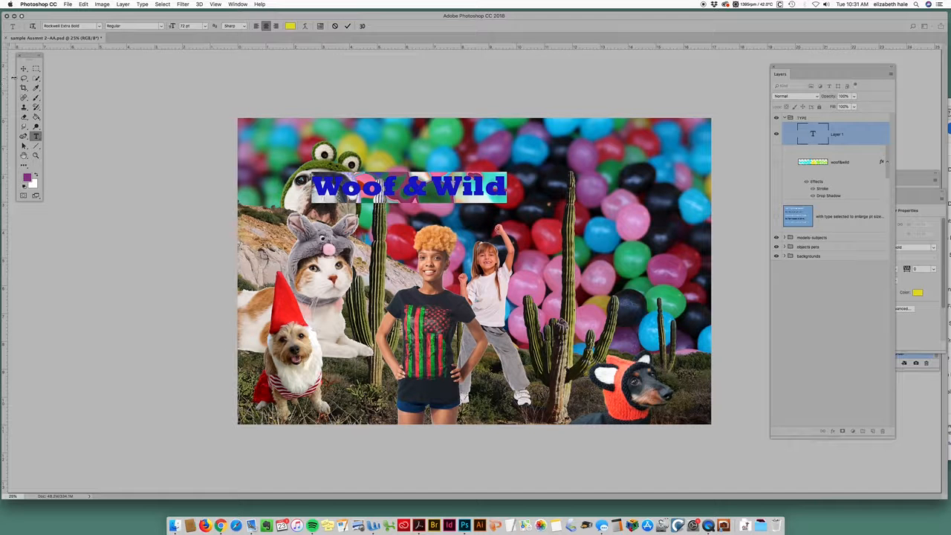
# Move the Woof & Wild title to the upper middle of the image, at about X 4.8 in, Y 1.2 in.
pyautogui.click(23, 67)
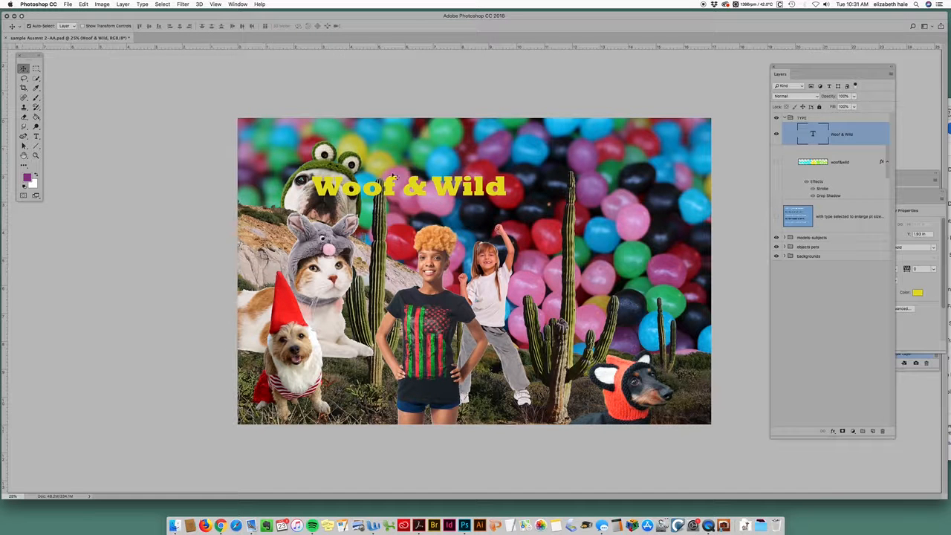
pyautogui.moveTo(408, 193); pyautogui.dragTo(470, 196)
pyautogui.moveTo(825, 66); pyautogui.dragTo(787, 65)
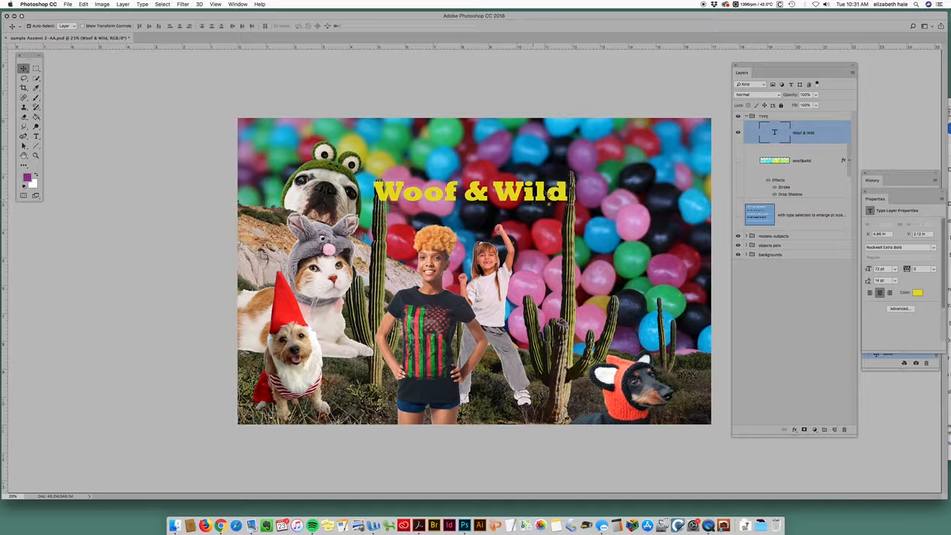
pyautogui.moveTo(535, 196); pyautogui.dragTo(537, 173)
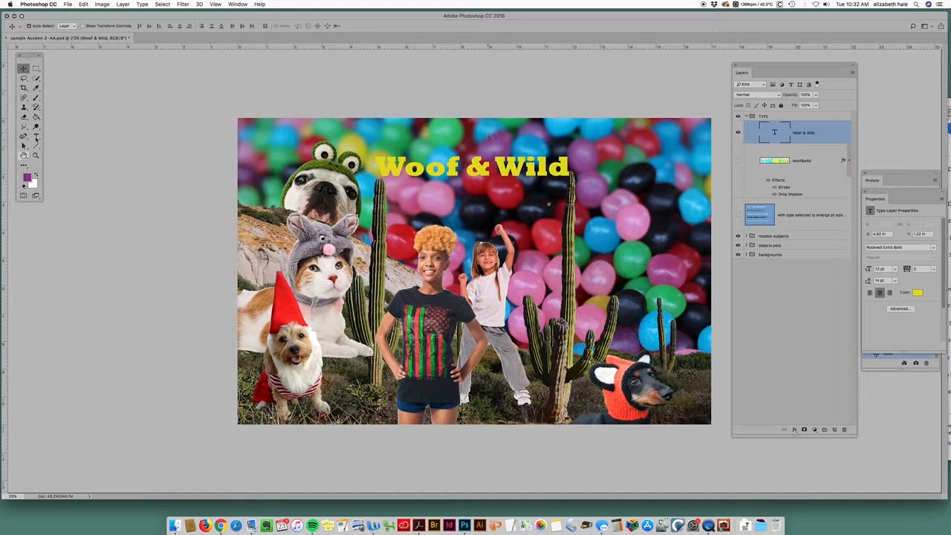
# Show the blue note layer about changing point size and move it down and left, clear of the title.
pyautogui.click(37, 138)
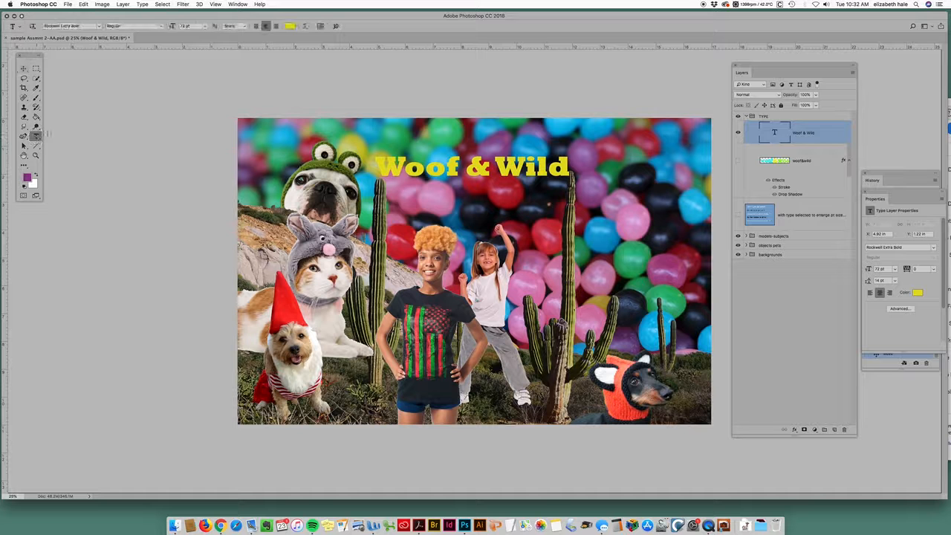
pyautogui.click(738, 216)
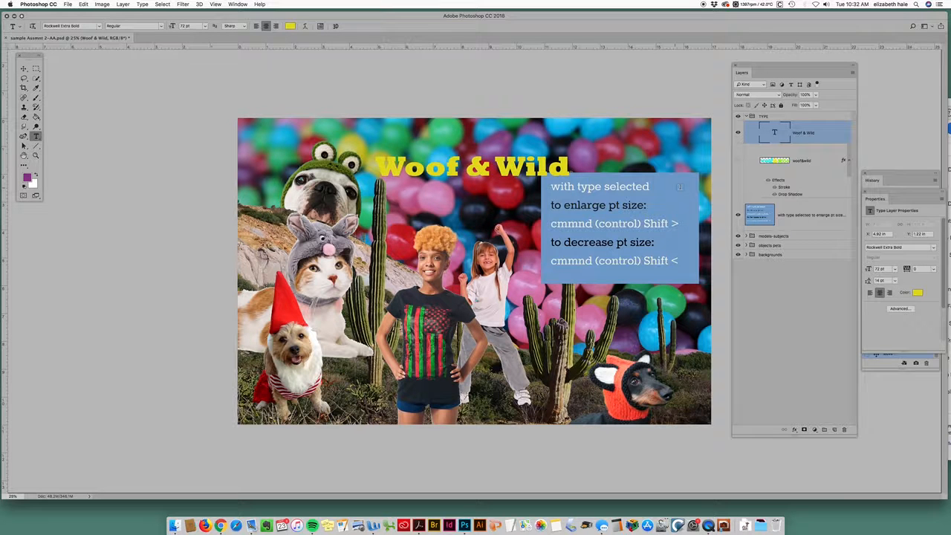
pyautogui.click(23, 68)
pyautogui.moveTo(683, 189); pyautogui.dragTo(665, 210)
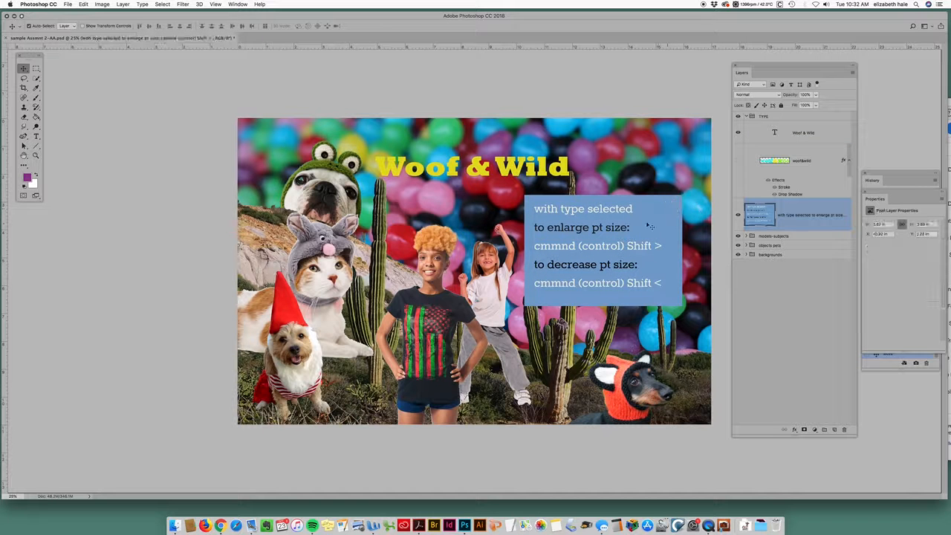
# Select the whole Woof & Wild title with the Type tool and enlarge its text to 97 pt.
pyautogui.click(36, 136)
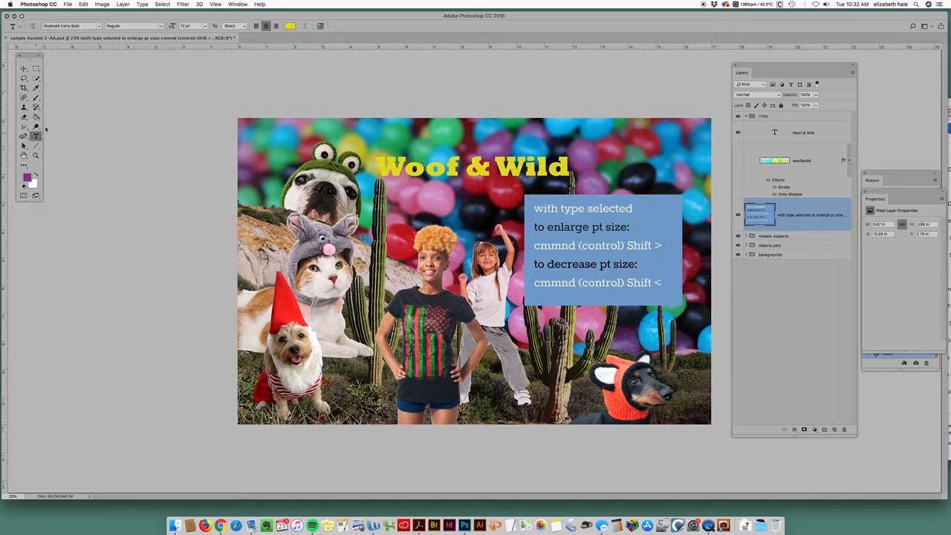
pyautogui.click(379, 167)
pyautogui.moveTo(378, 166); pyautogui.dragTo(584, 168)
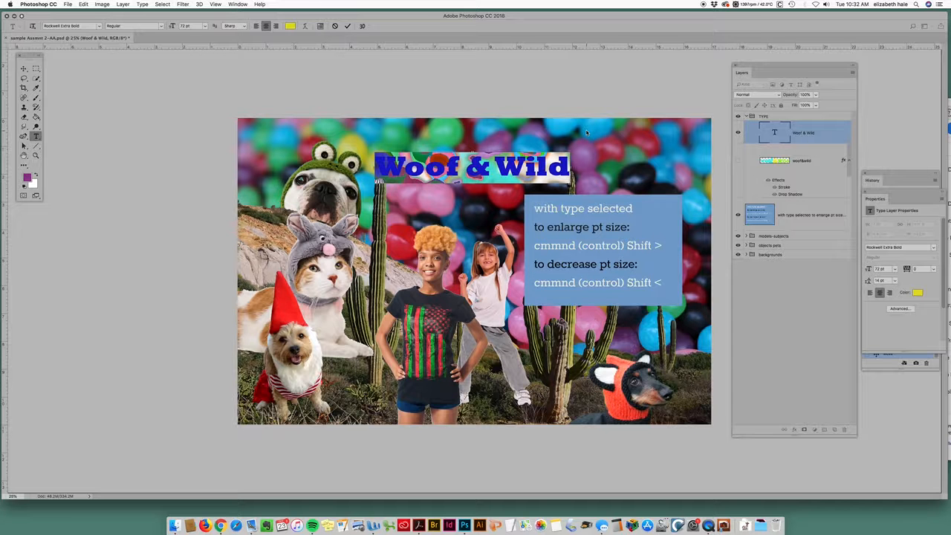
pyautogui.press('super+shift+period')
pyautogui.press('super+shift+period')
pyautogui.press('super+shift+period')
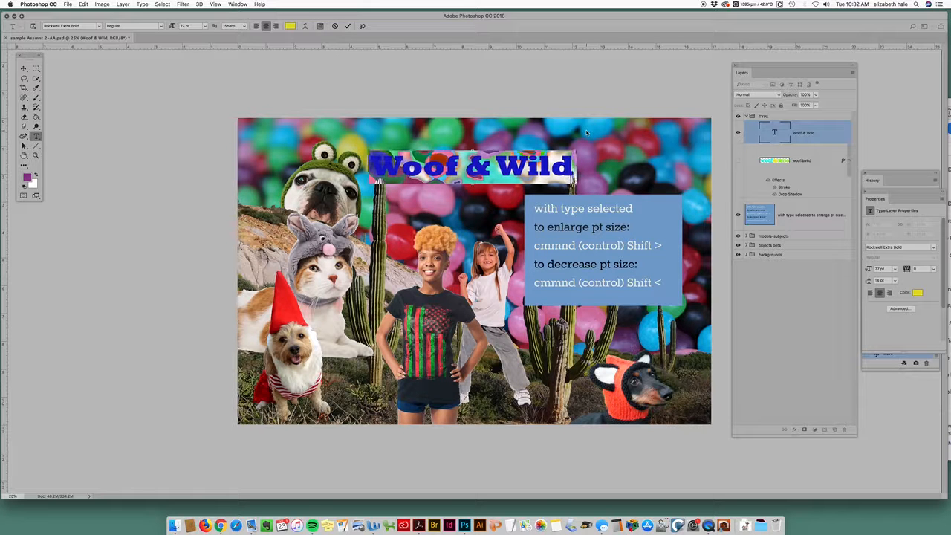
pyautogui.press('super+shift+period')
pyautogui.press('super+shift+period')
pyautogui.press('super+shift+period')
pyautogui.press('super+shift+period')
pyautogui.press('super+shift+period')
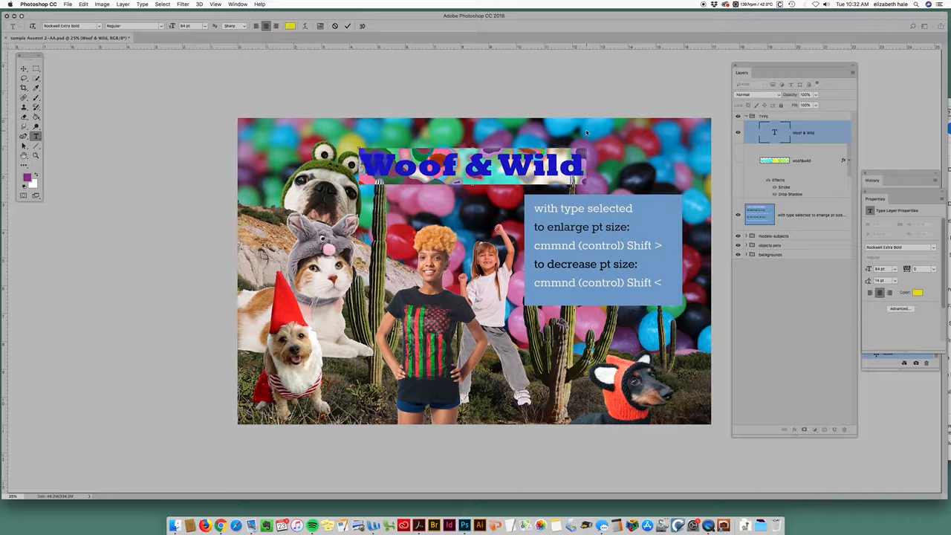
pyautogui.press('super+shift+period')
pyautogui.press('super+shift+period')
pyautogui.press('super+shift+period')
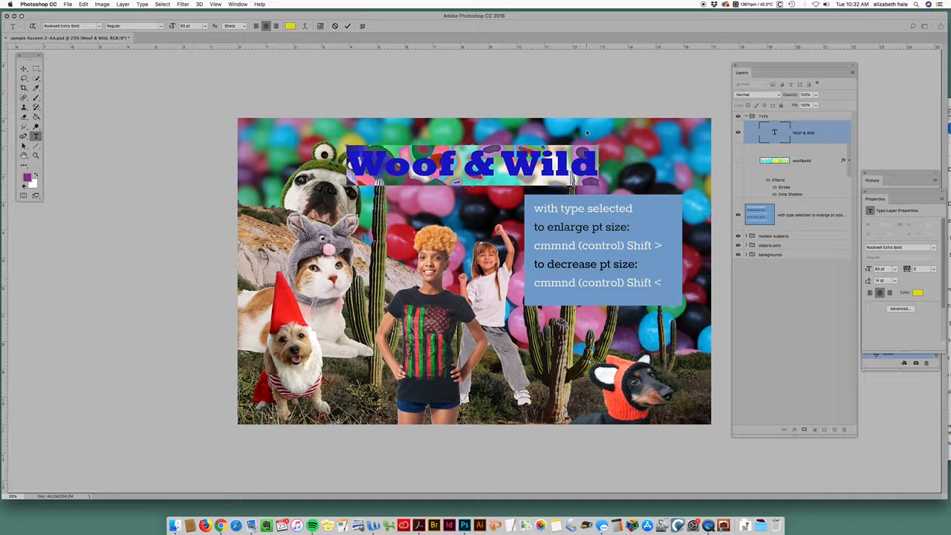
pyautogui.press('super+shift+period')
pyautogui.press('super+shift+period')
pyautogui.press('super+shift+period')
pyautogui.press('super+shift+period')
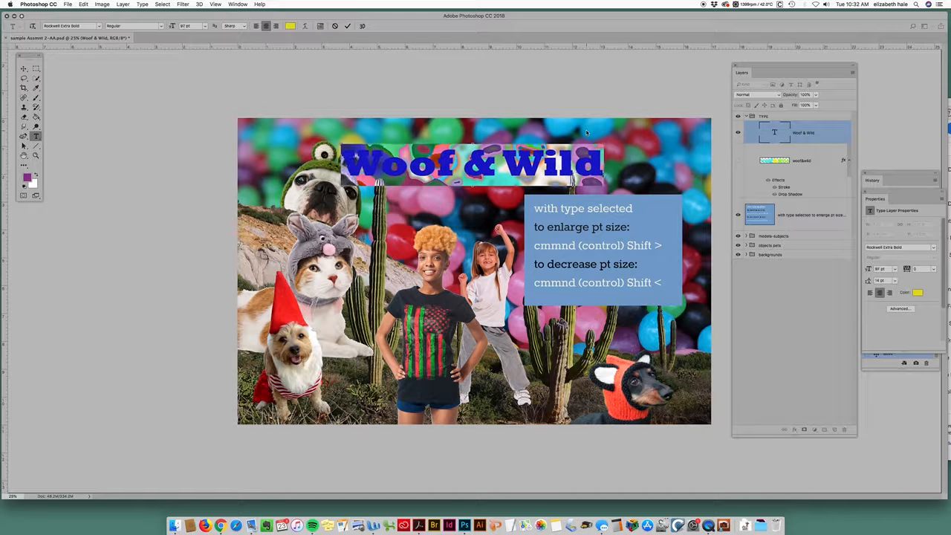
# Reduce the title's text size to 92 pt and commit the text edit.
pyautogui.press('super+shift+comma')
pyautogui.press('super+shift+comma')
pyautogui.press('super+shift+comma')
pyautogui.press('super+shift+comma')
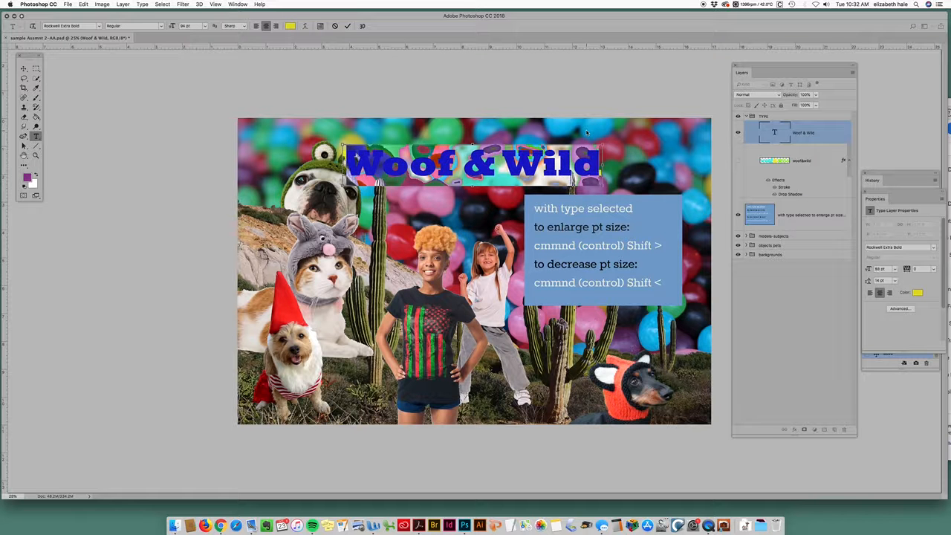
pyautogui.press('super+shift+period')
pyautogui.press('super+shift+period')
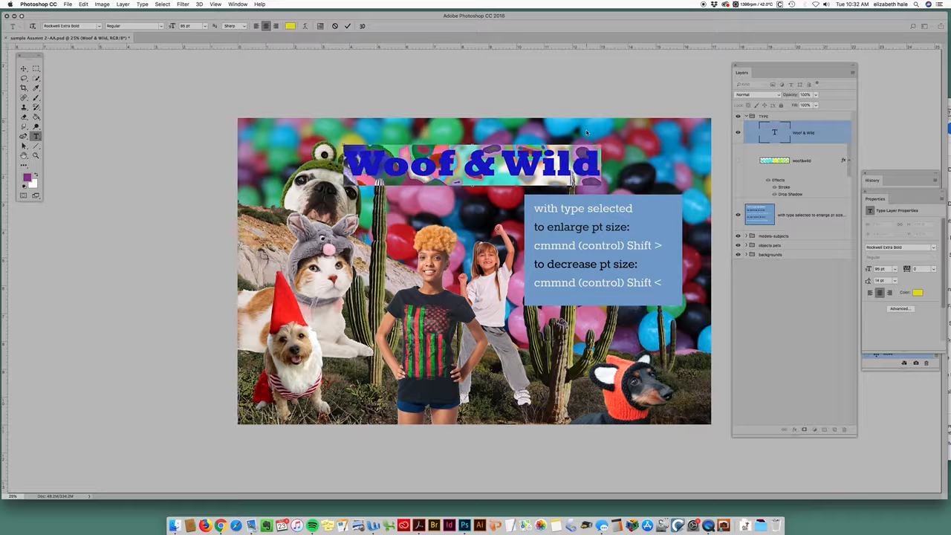
pyautogui.press('super+shift+comma')
pyautogui.press('super+shift+comma')
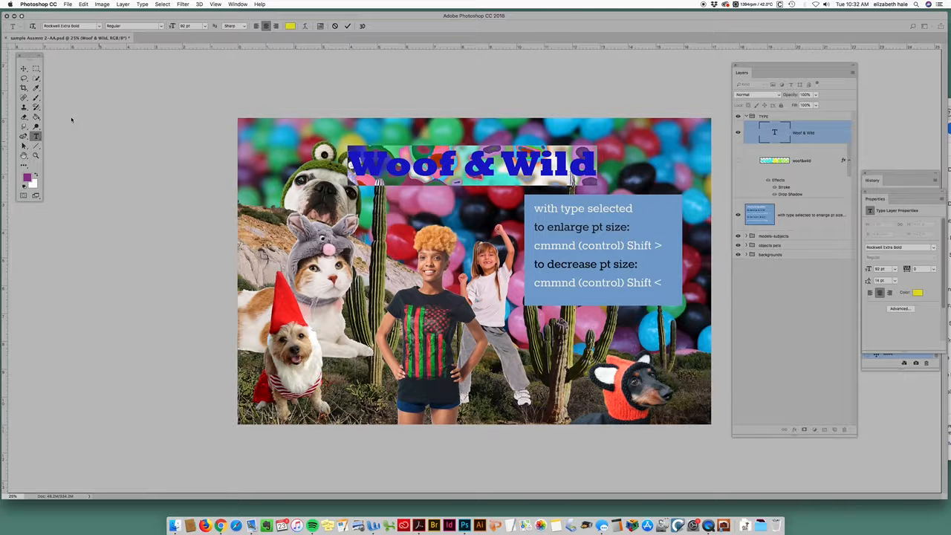
pyautogui.click(574, 97)
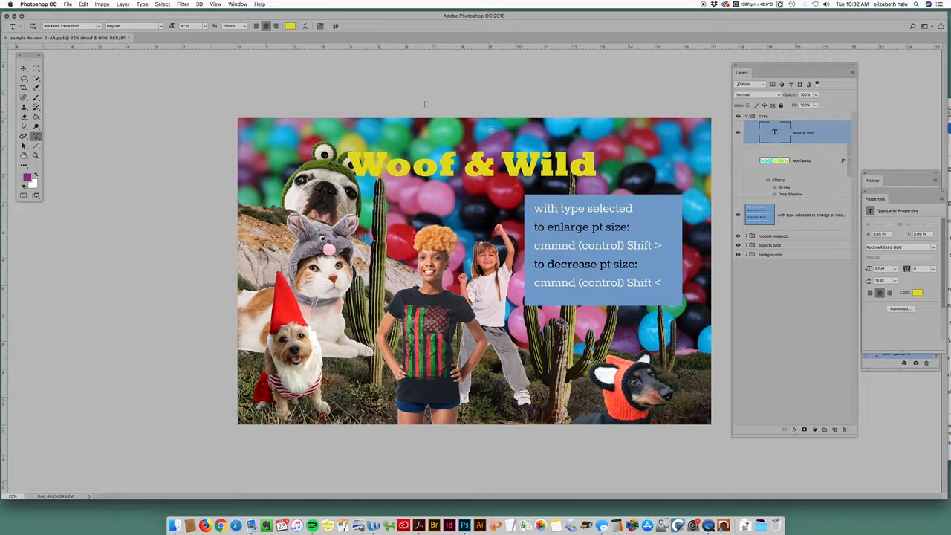
# Move the Woof & Wild title up to about X 4.36 in, Y 0.64 in, and hide the blue note layer.
pyautogui.press('v')
pyautogui.moveTo(484, 167); pyautogui.dragTo(496, 163)
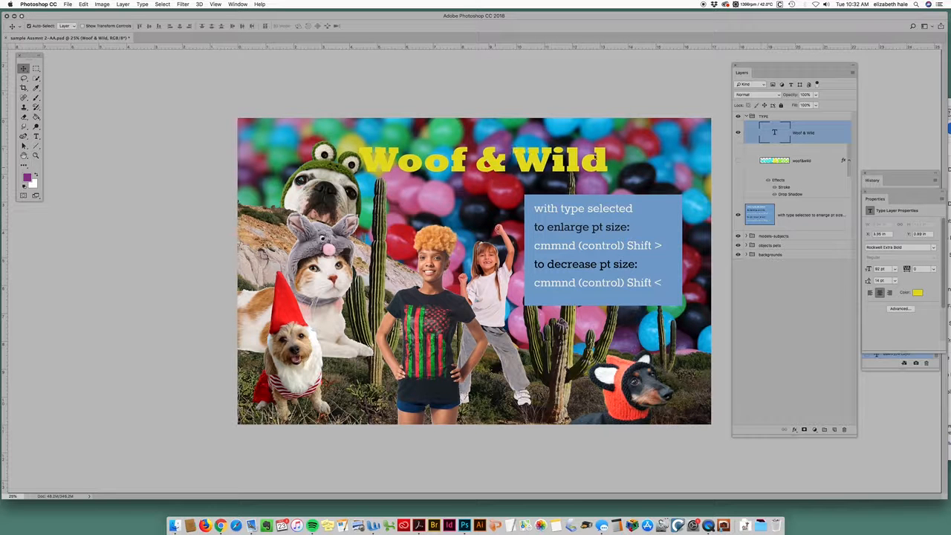
pyautogui.click(738, 216)
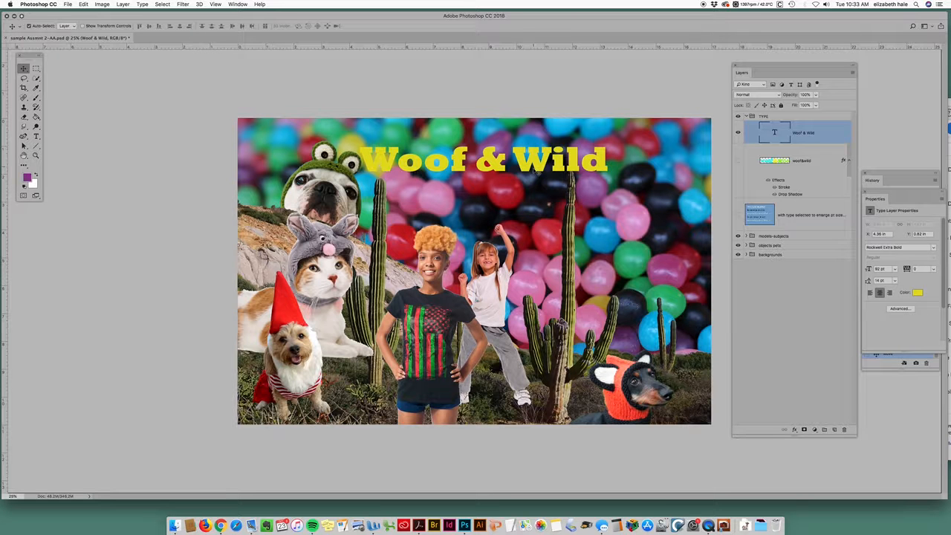
pyautogui.moveTo(531, 170); pyautogui.dragTo(523, 162)
# Recolor only the word "Woof" in the title to turquoise 22e6c8.
pyautogui.click(35, 136)
pyautogui.moveTo(467, 154); pyautogui.dragTo(360, 143)
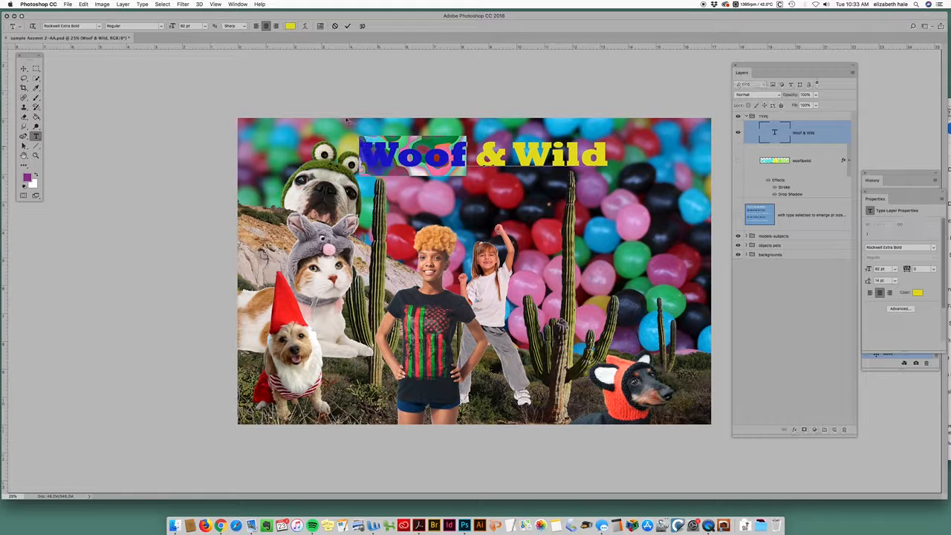
pyautogui.click(27, 177)
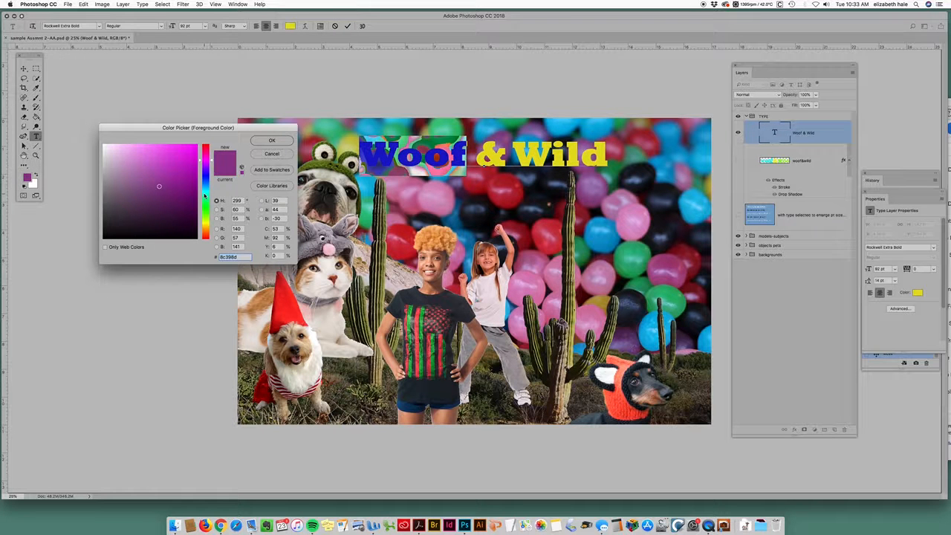
pyautogui.click(205, 195)
pyautogui.click(164, 162)
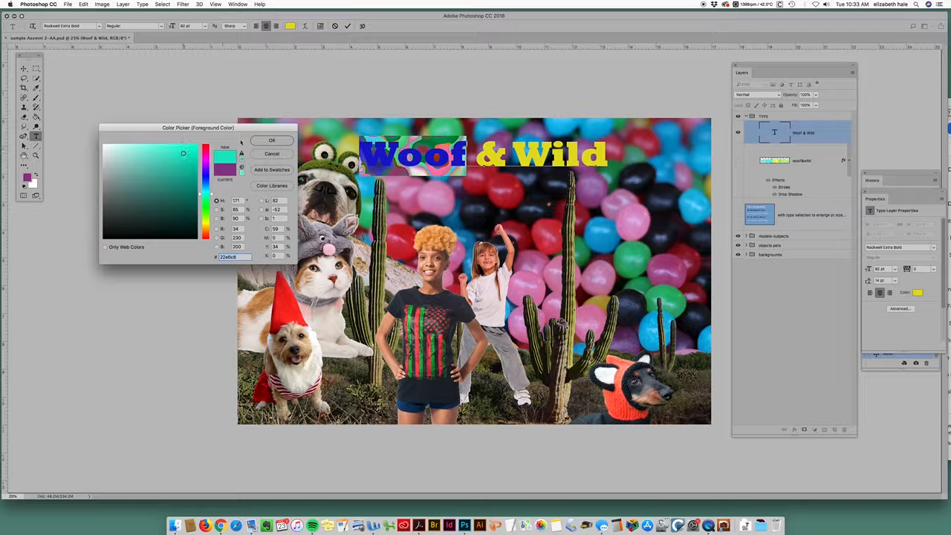
pyautogui.click(271, 140)
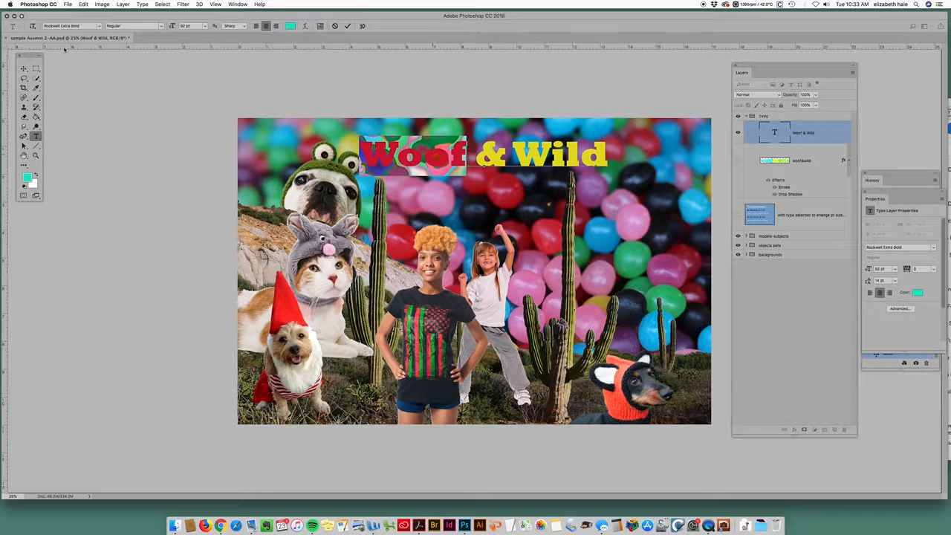
pyautogui.click(23, 67)
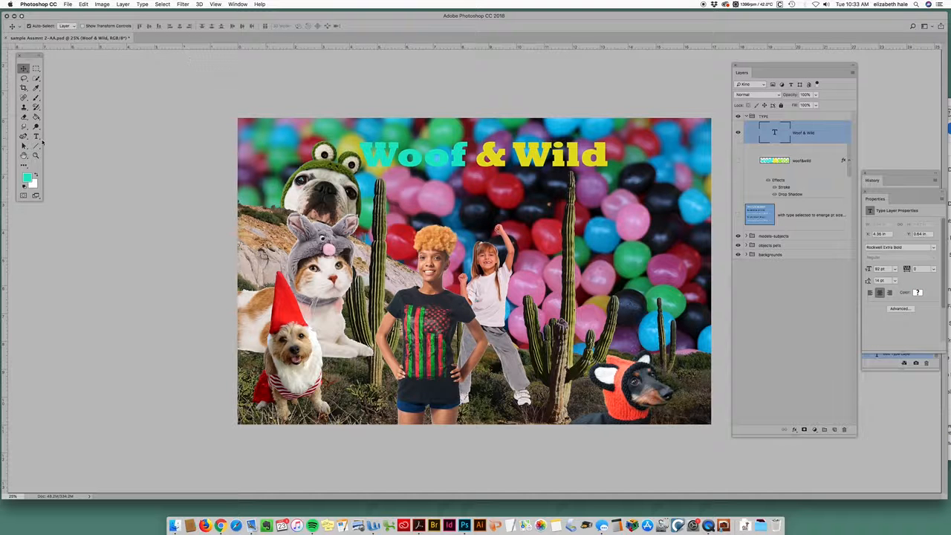
# Recolor only the word "Wild" in the title to bright green 56ed0c.
pyautogui.click(36, 136)
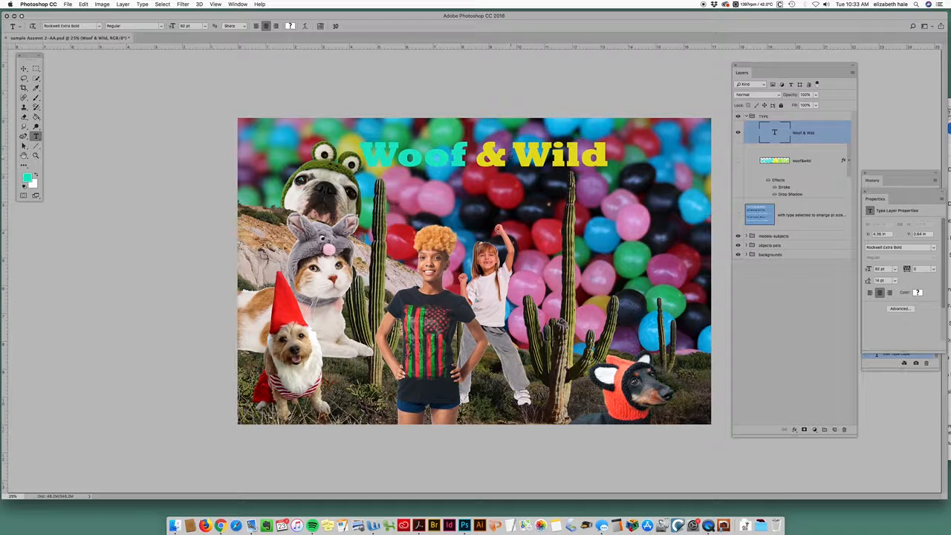
pyautogui.moveTo(513, 157); pyautogui.dragTo(609, 158)
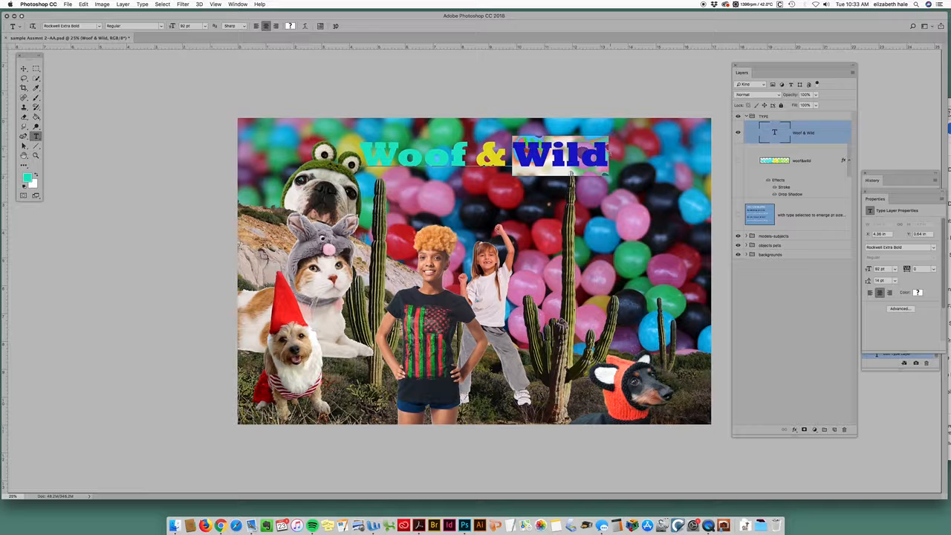
pyautogui.click(29, 179)
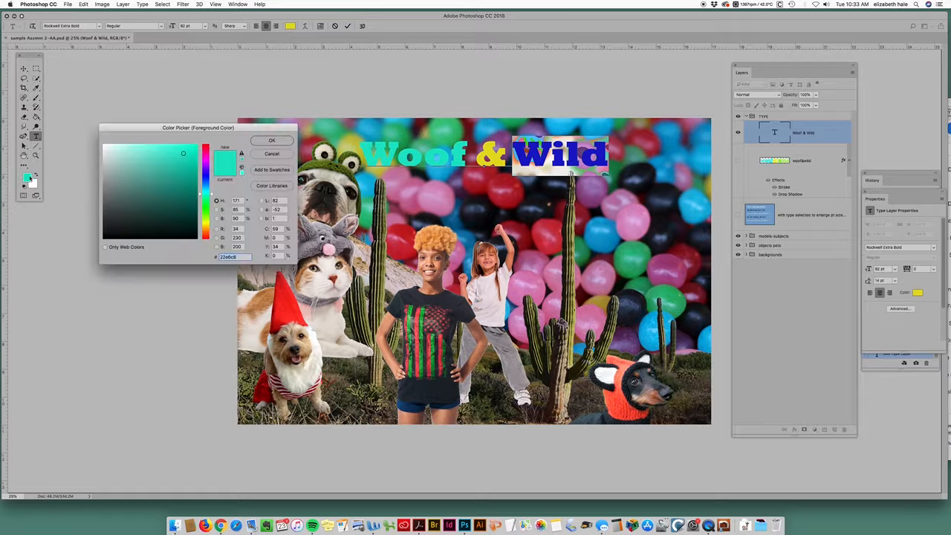
pyautogui.click(207, 214)
pyautogui.click(191, 151)
pyautogui.click(271, 141)
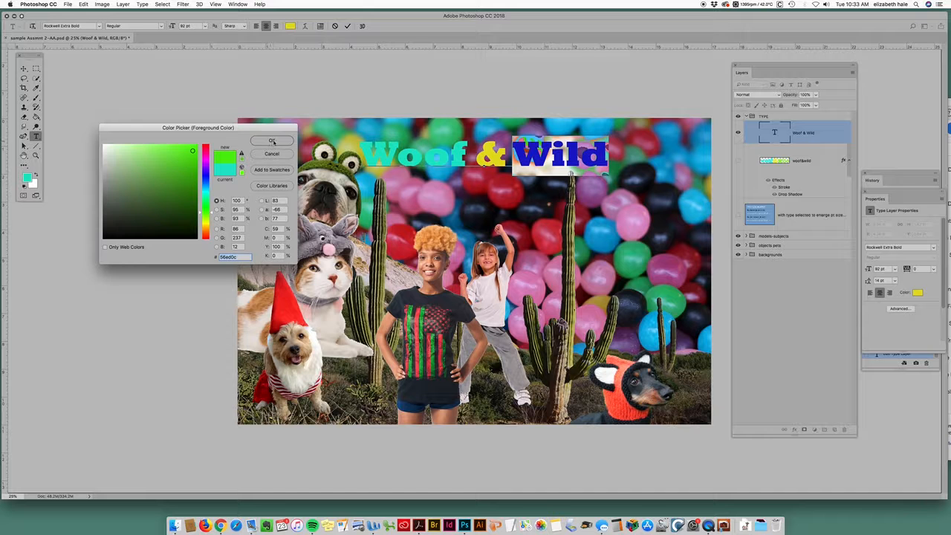
pyautogui.click(24, 68)
pyautogui.click(82, 64)
# Nudge the title slightly higher, to about X 4.39 in, Y 0.55 in, and look over the available layer effects.
pyautogui.moveTo(559, 168); pyautogui.dragTo(561, 159)
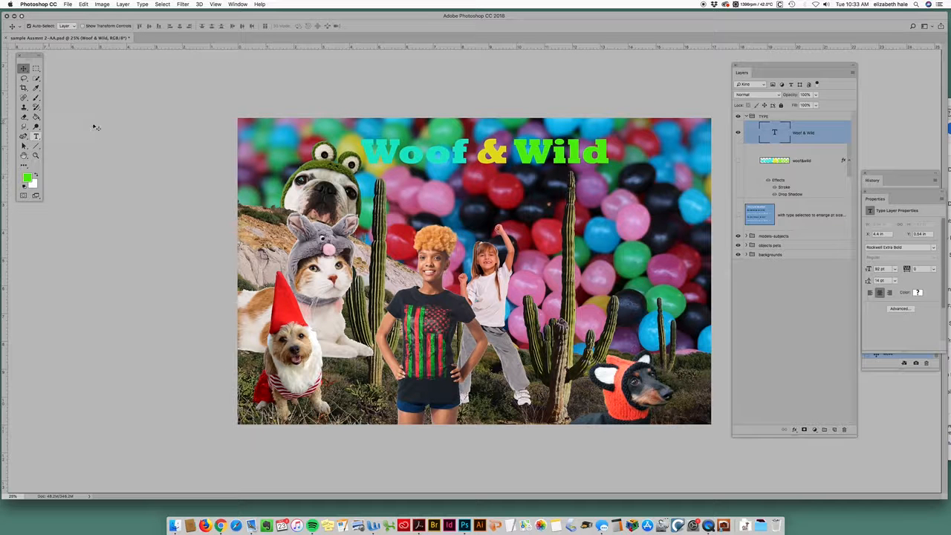
pyautogui.moveTo(544, 157); pyautogui.dragTo(545, 158)
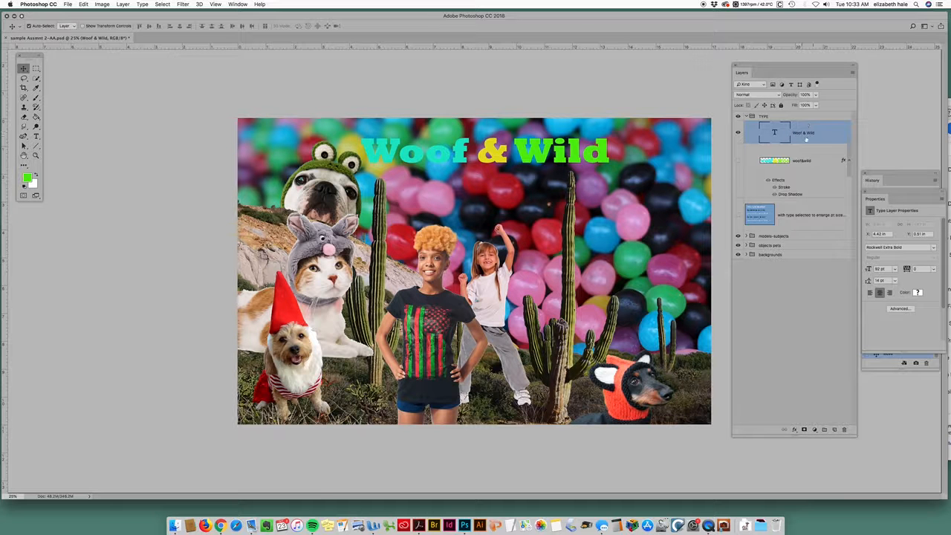
pyautogui.click(794, 430)
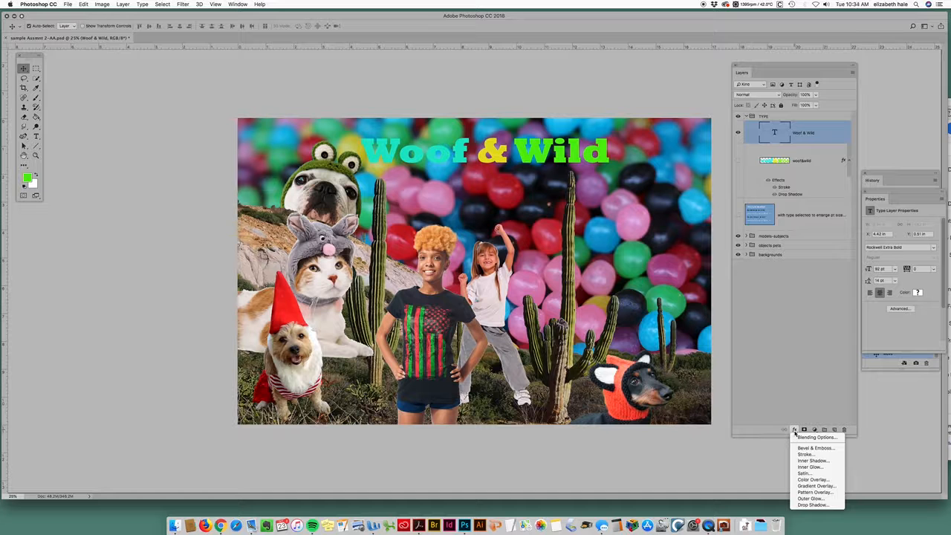
pyautogui.click(670, 81)
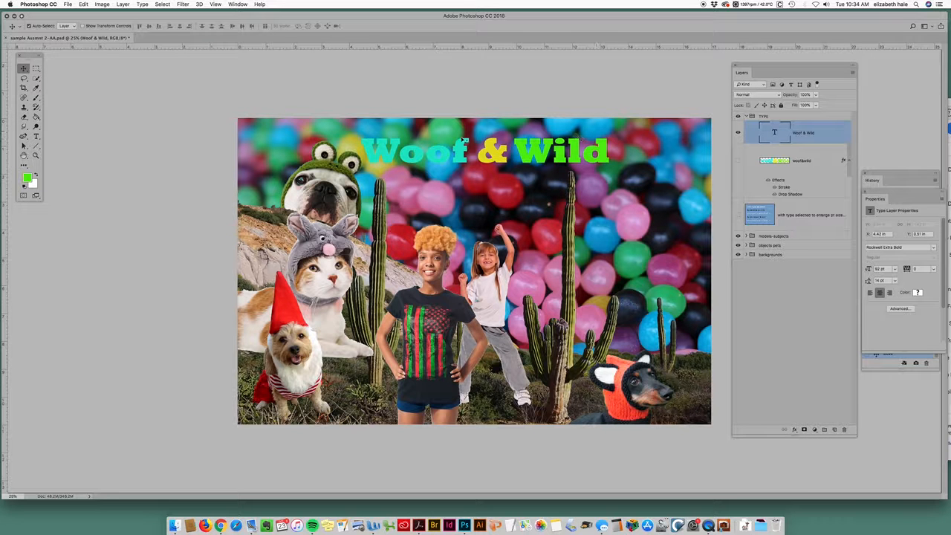
pyautogui.moveTo(496, 159); pyautogui.dragTo(494, 161)
# Select the entire line of Woof & Wild title text with the Type tool.
pyautogui.click(35, 136)
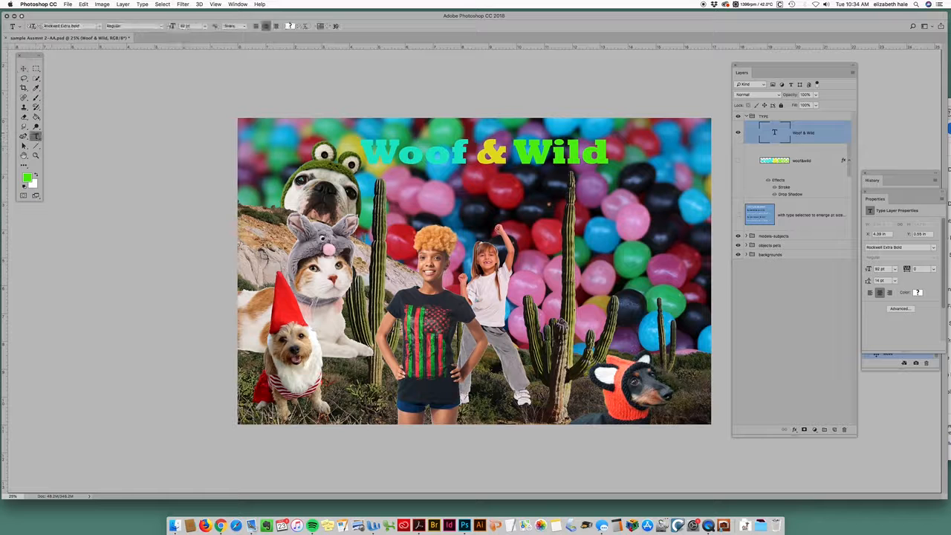
pyautogui.doubleClick(446, 155)
pyautogui.click(446, 156)
pyautogui.tripleClick(454, 158)
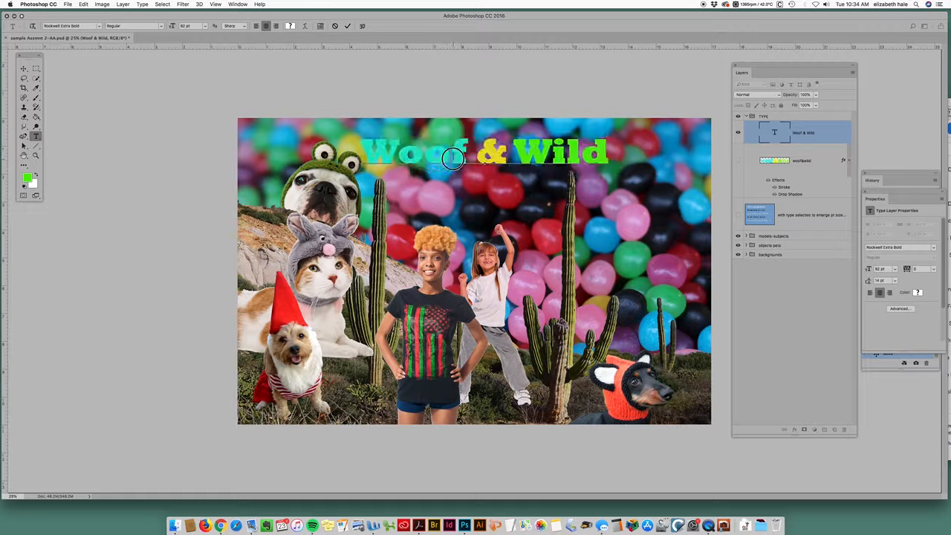
pyautogui.click(455, 157)
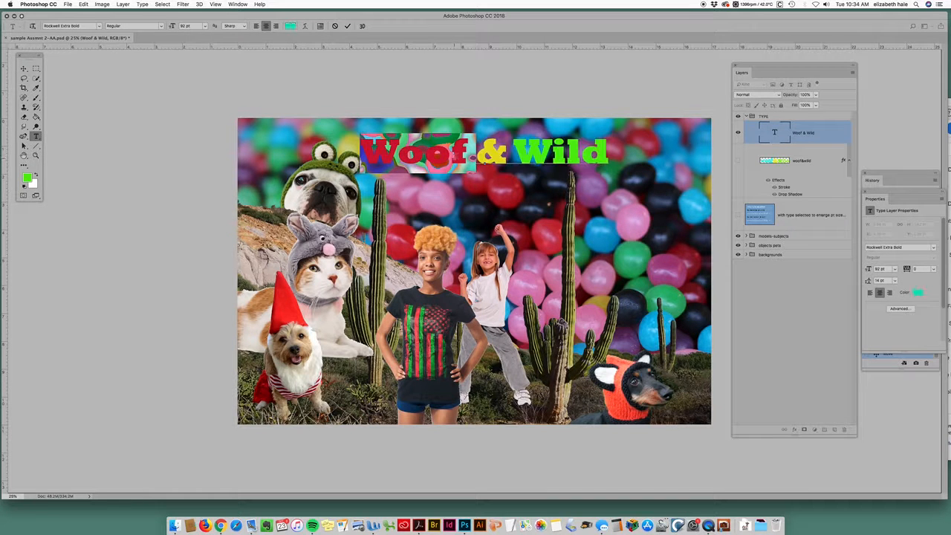
pyautogui.doubleClick(458, 157)
pyautogui.click(457, 158)
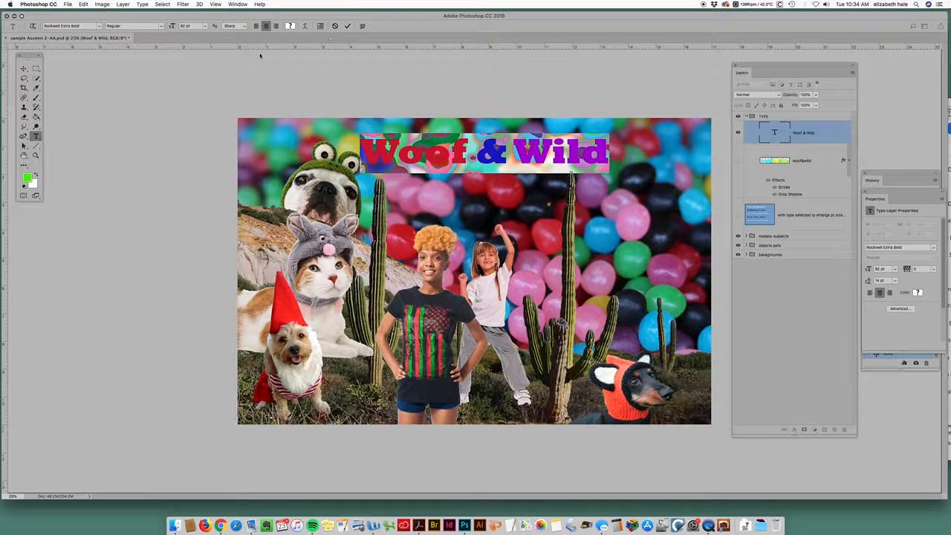
pyautogui.click(83, 4)
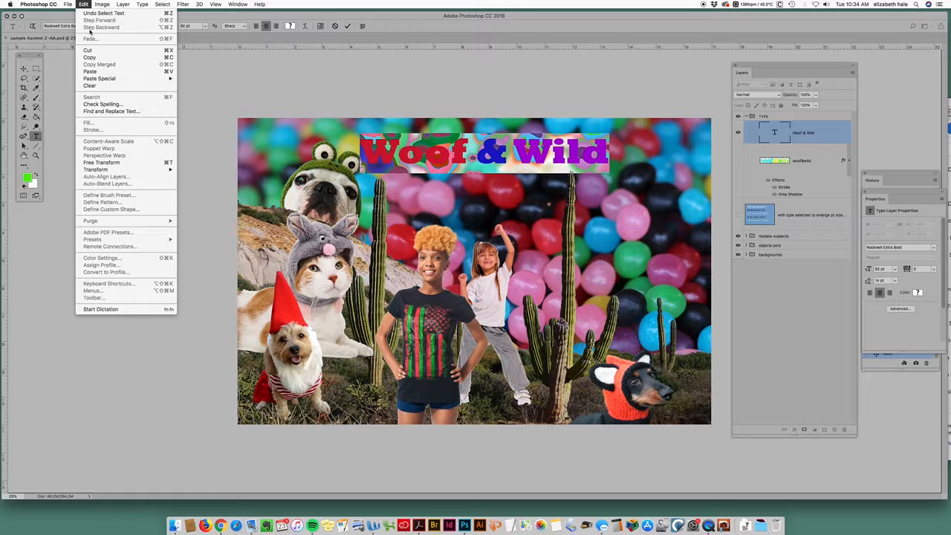
pyautogui.click(357, 105)
pyautogui.tripleClick(425, 154)
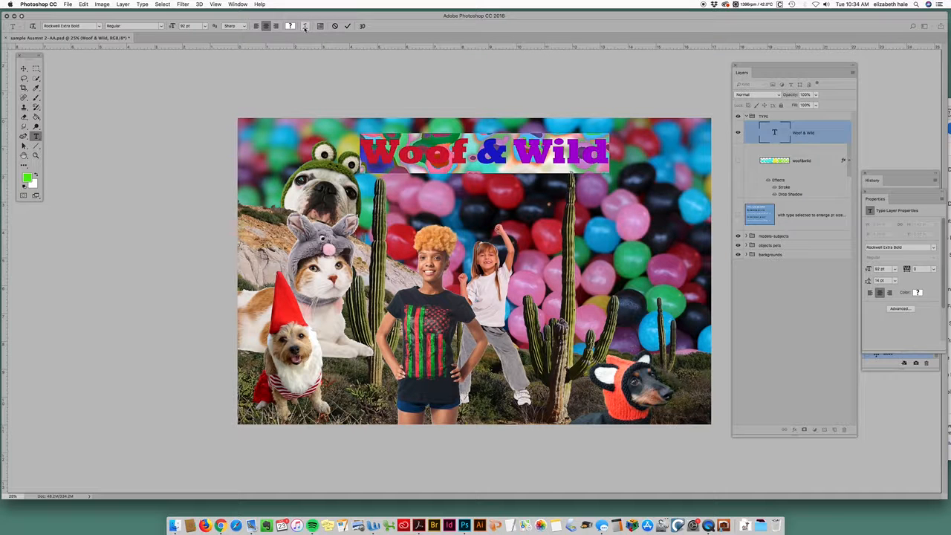
# Warp the Woof & Wild title with the Arc style at +50% bend and move it down fully onto the canvas.
pyautogui.click(304, 27)
pyautogui.moveTo(621, 179); pyautogui.dragTo(219, 95)
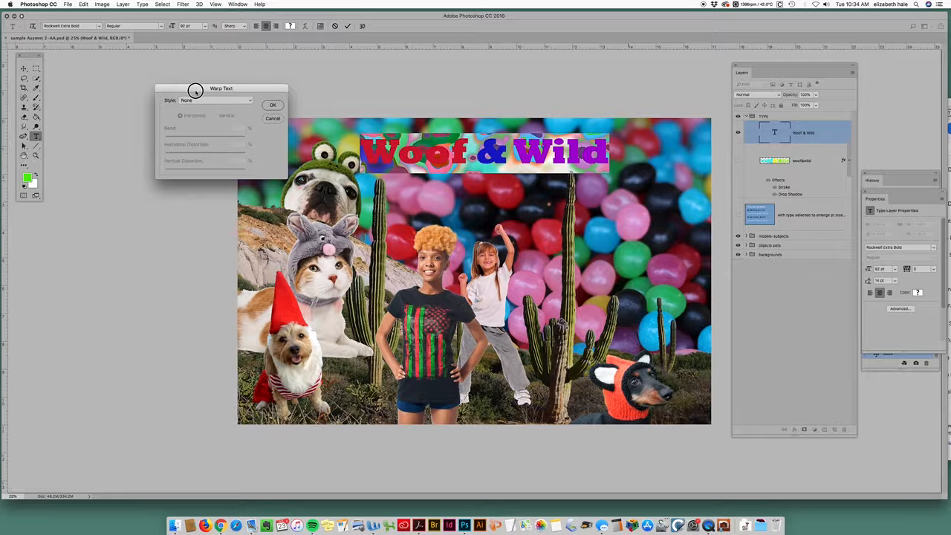
pyautogui.click(236, 101)
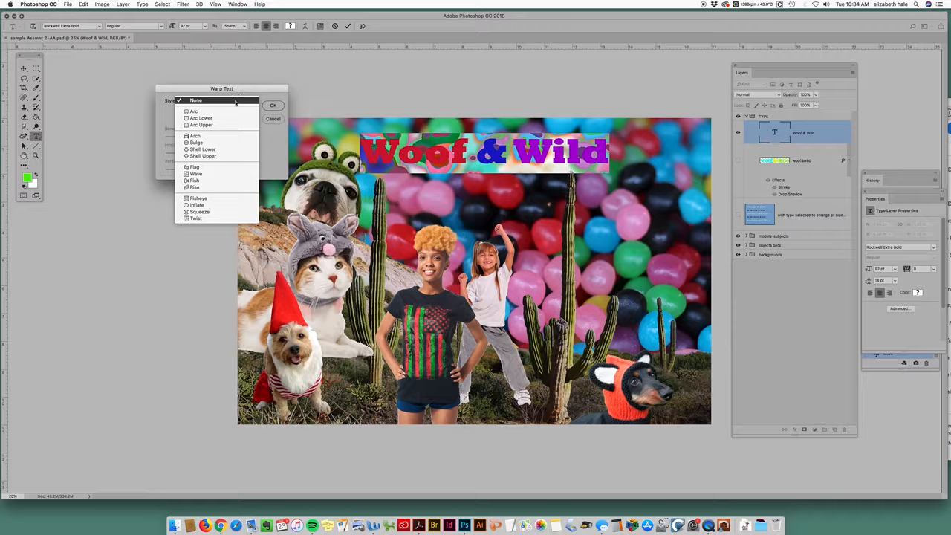
pyautogui.click(237, 102)
pyautogui.click(237, 102)
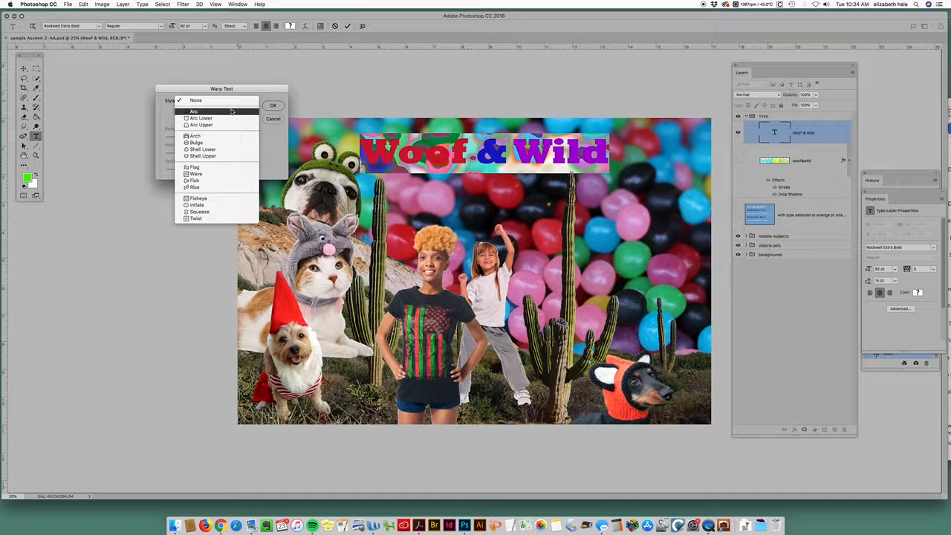
pyautogui.click(232, 110)
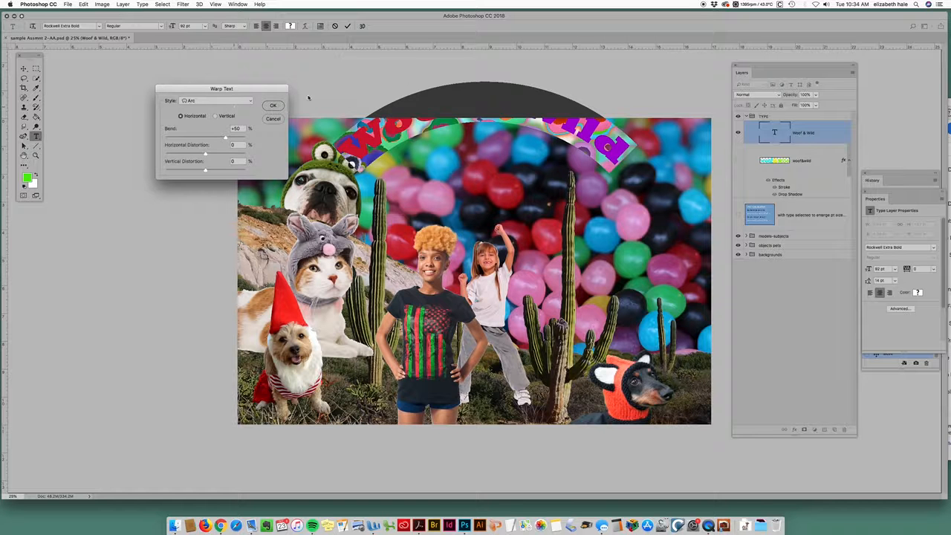
pyautogui.click(270, 106)
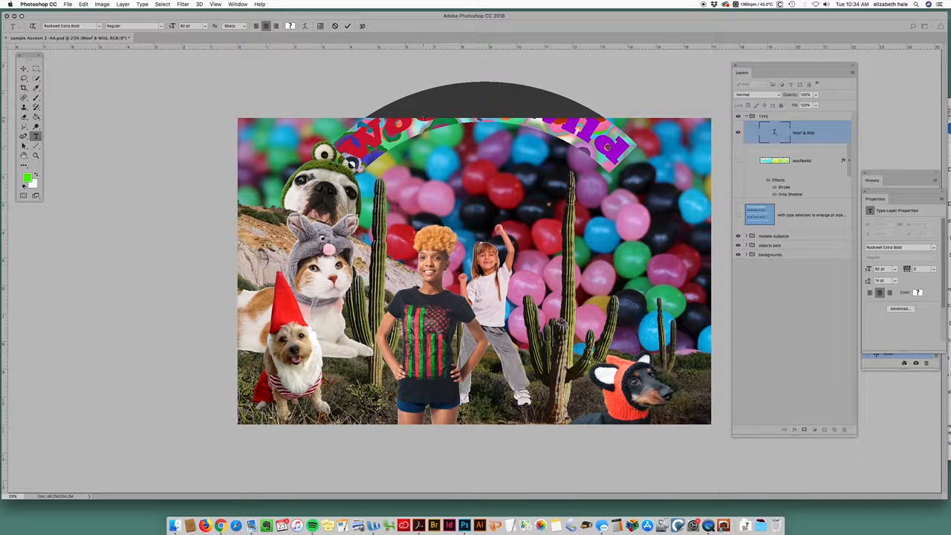
pyautogui.click(23, 69)
pyautogui.moveTo(400, 131); pyautogui.dragTo(413, 179)
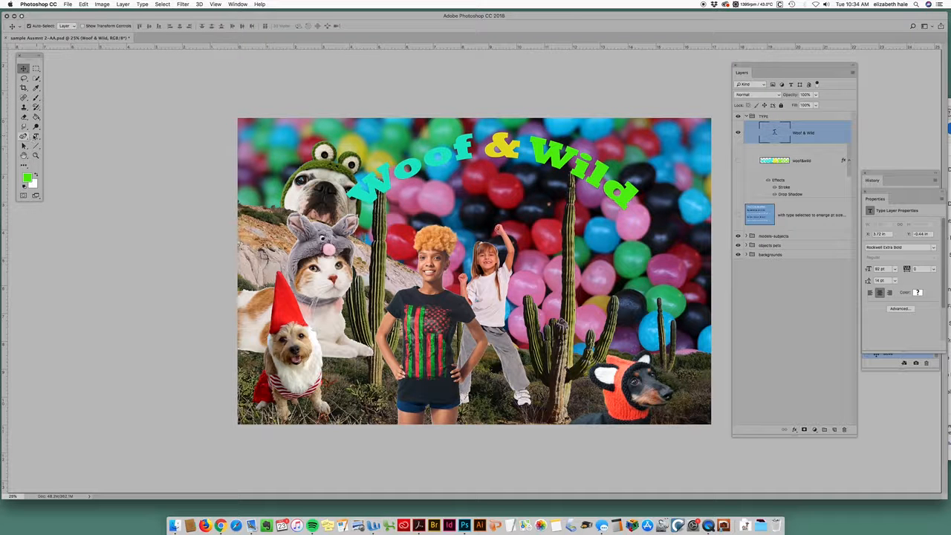
# Reselect the whole title text and flatten its Arc warp to +9% bend, -1% horizontal and -2% vertical distortion.
pyautogui.click(36, 136)
pyautogui.moveTo(361, 194); pyautogui.dragTo(642, 192)
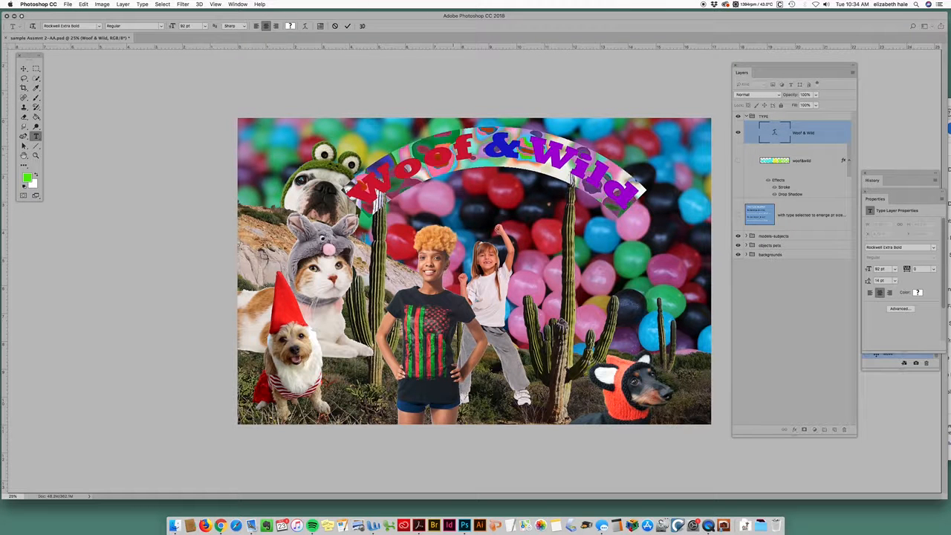
pyautogui.click(305, 26)
pyautogui.moveTo(226, 139); pyautogui.dragTo(205, 154)
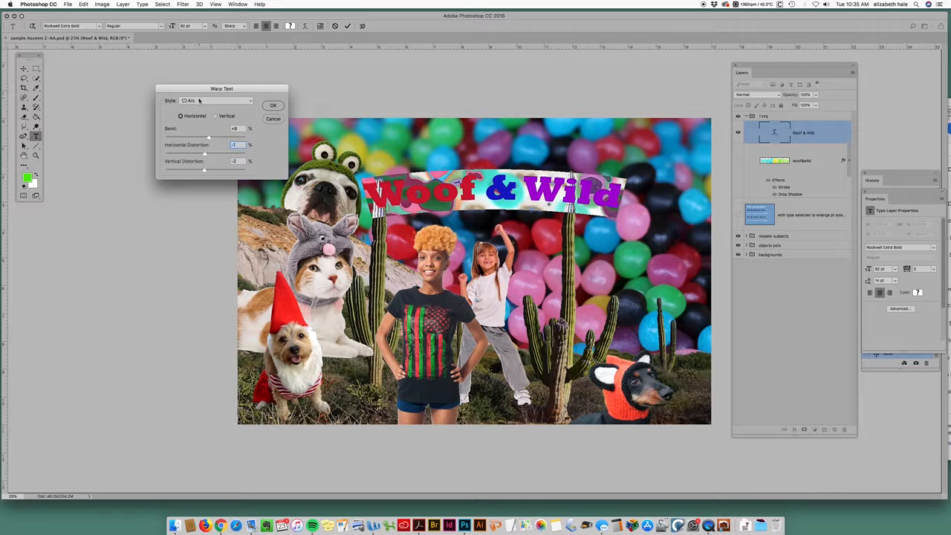
# Switch the title's warp to Bulge with about +26% bend, then move it up to about X 4.27 in, Y 0.18 in.
pyautogui.click(199, 101)
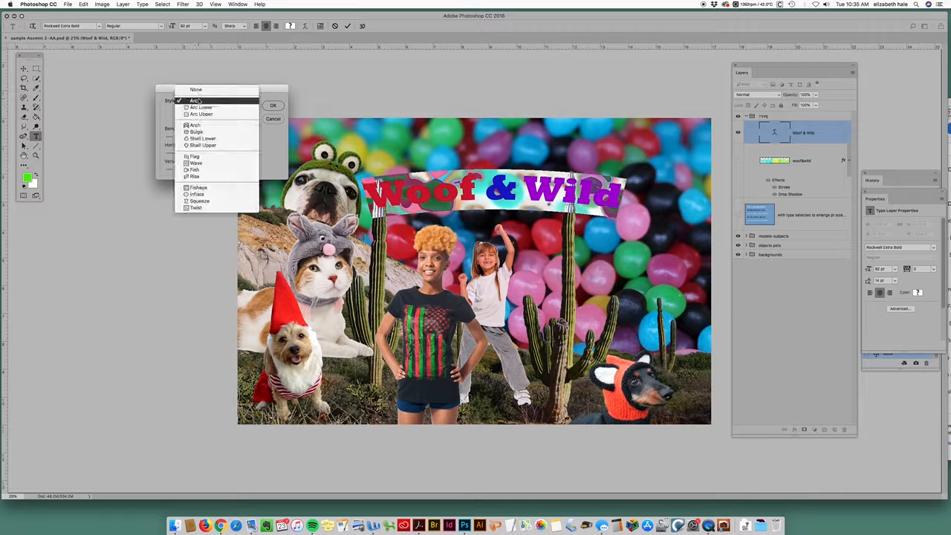
pyautogui.click(216, 133)
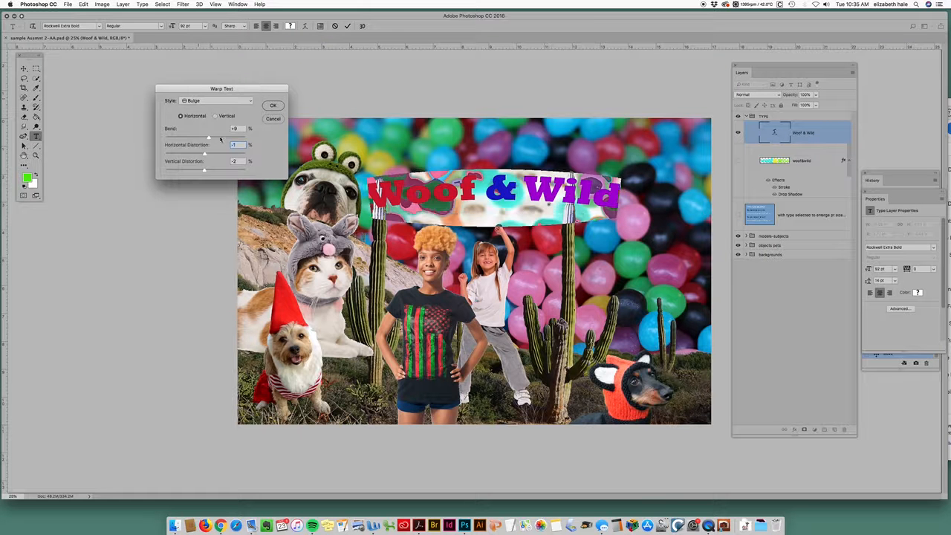
pyautogui.moveTo(208, 139); pyautogui.dragTo(216, 138)
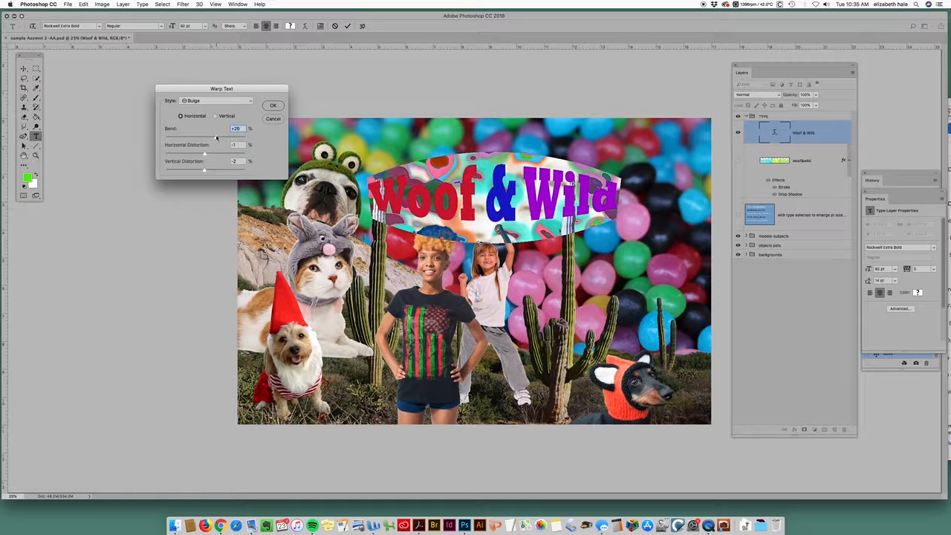
pyautogui.click(272, 106)
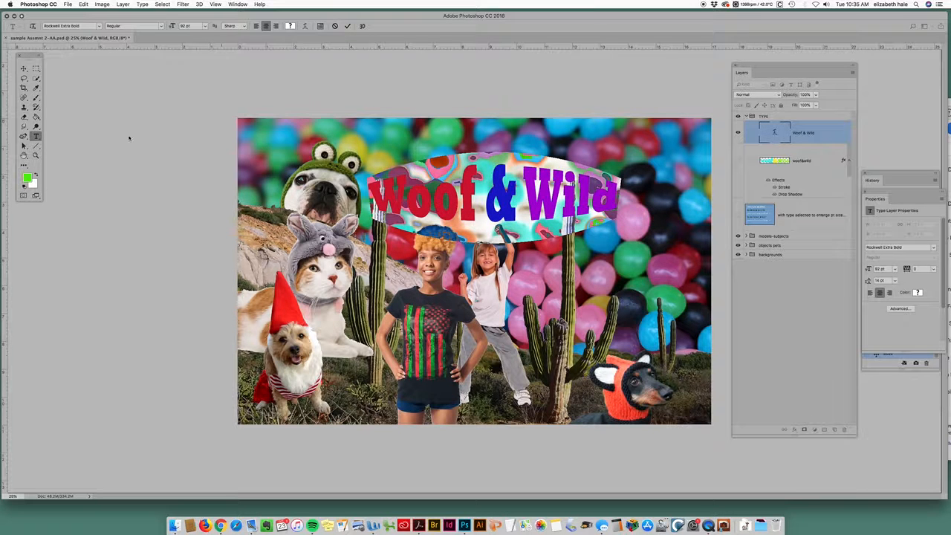
pyautogui.press('super+Return')
pyautogui.click(23, 69)
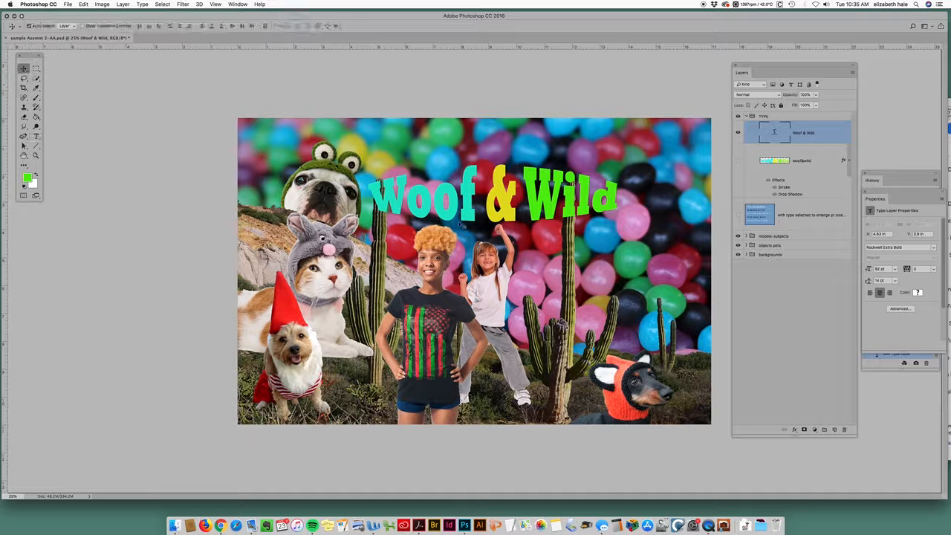
pyautogui.moveTo(506, 215)
pyautogui.mouseDown()
pyautogui.moveTo(501, 192)
pyautogui.moveTo(510, 196)
pyautogui.moveTo(500, 197)
pyautogui.mouseUp()
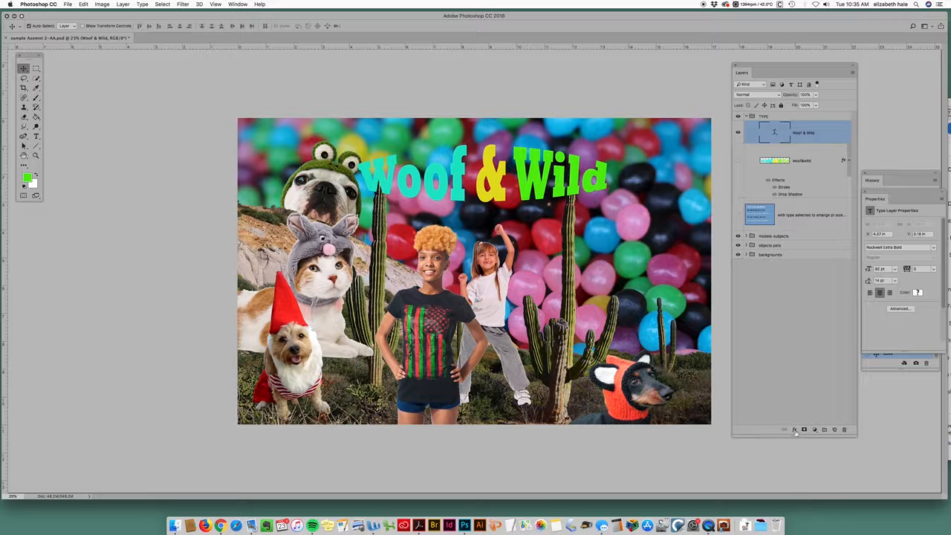
# Shrink the Layers panel so it ends just below the layer list, leaving room for the layer effects list.
pyautogui.click(795, 430)
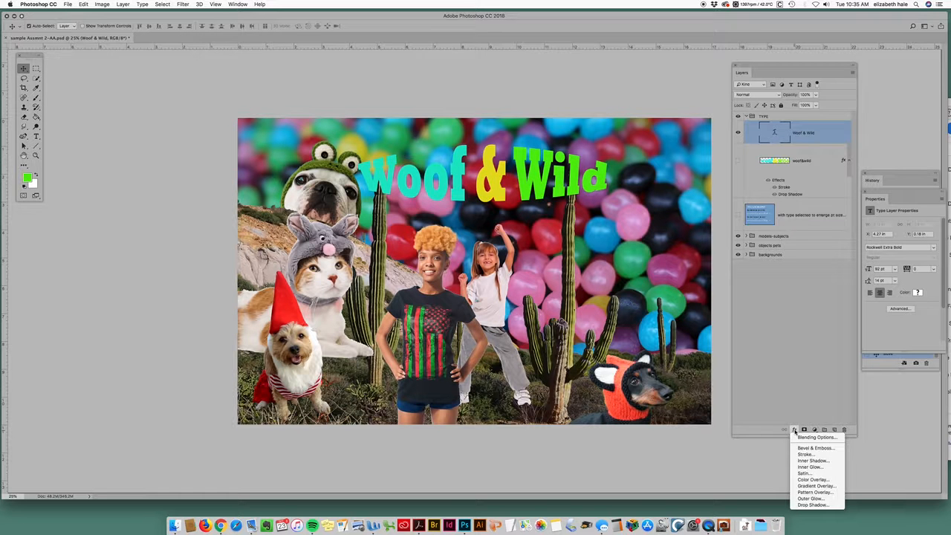
pyautogui.click(855, 436)
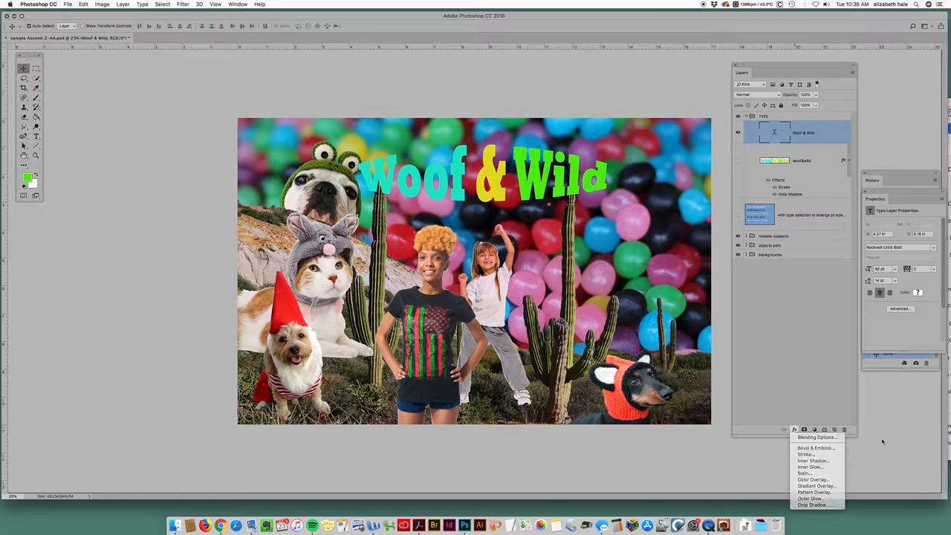
pyautogui.moveTo(856, 434); pyautogui.dragTo(851, 292)
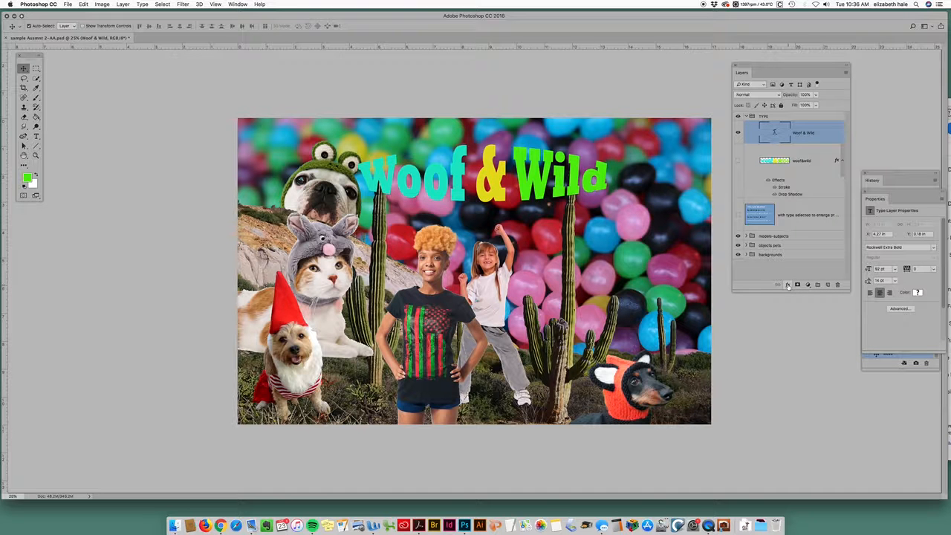
pyautogui.click(788, 286)
pyautogui.click(788, 286)
pyautogui.click(788, 288)
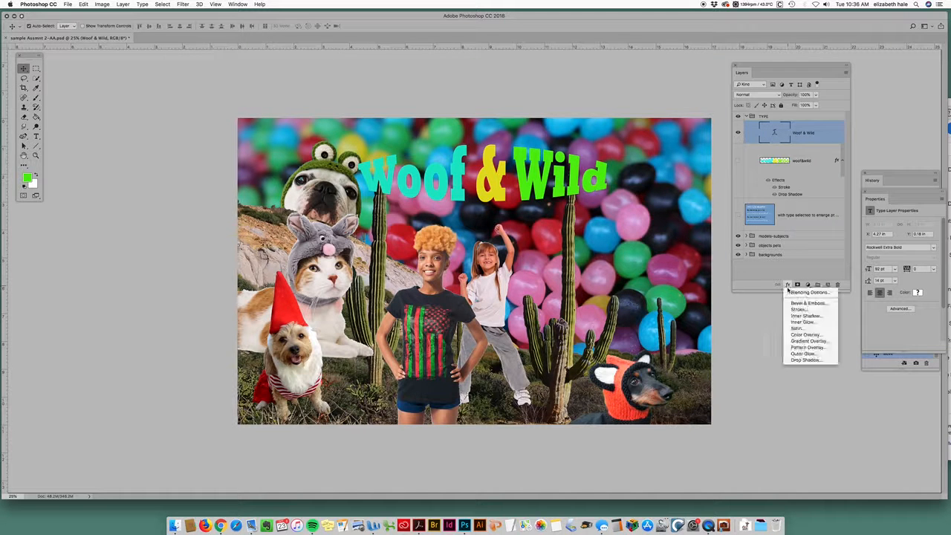
pyautogui.click(809, 361)
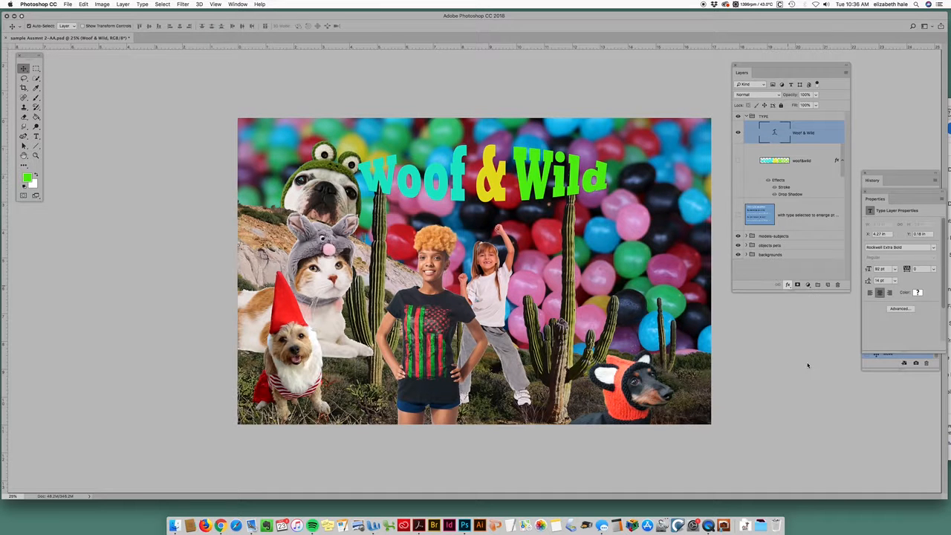
pyautogui.moveTo(321, 243); pyautogui.dragTo(582, 244)
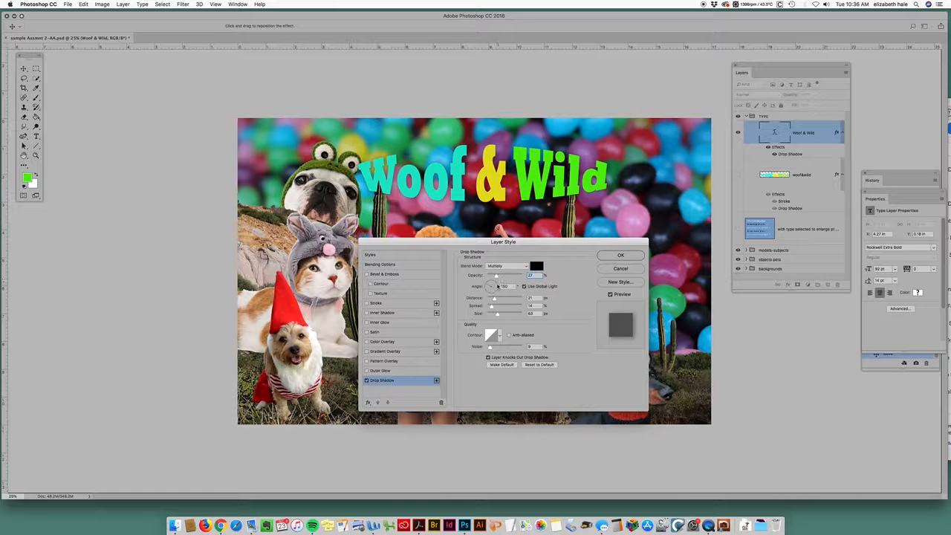
pyautogui.moveTo(533, 248); pyautogui.dragTo(533, 263)
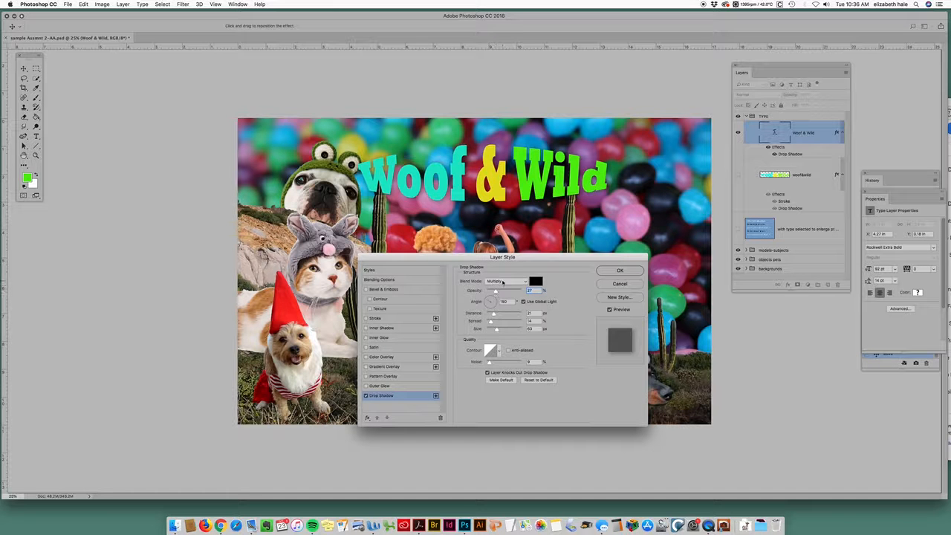
pyautogui.click(506, 281)
pyautogui.click(506, 281)
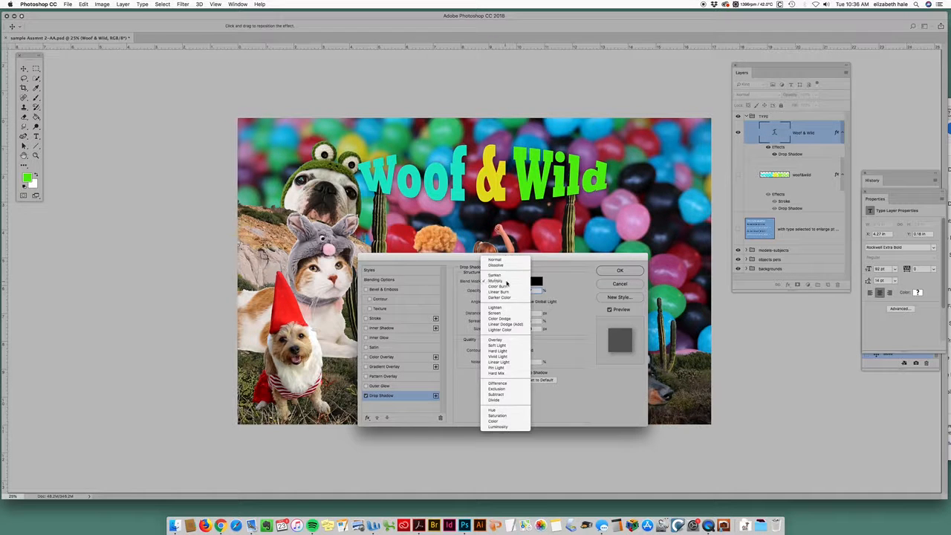
pyautogui.moveTo(503, 287); pyautogui.dragTo(499, 317)
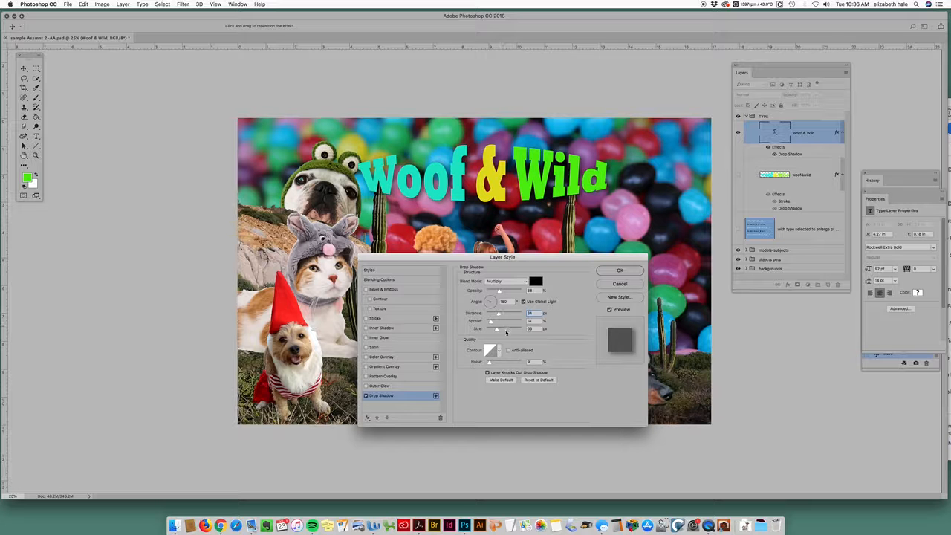
pyautogui.moveTo(491, 321); pyautogui.dragTo(503, 326)
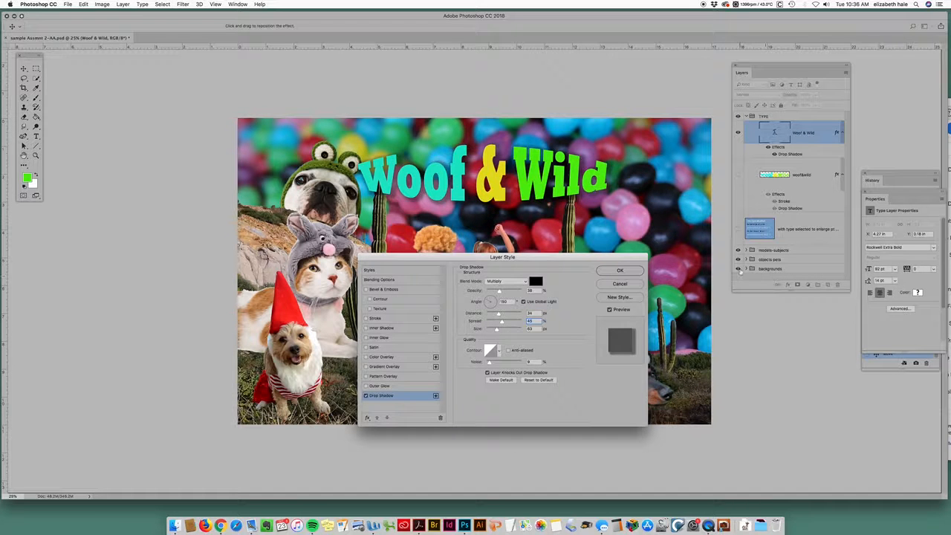
pyautogui.click(627, 285)
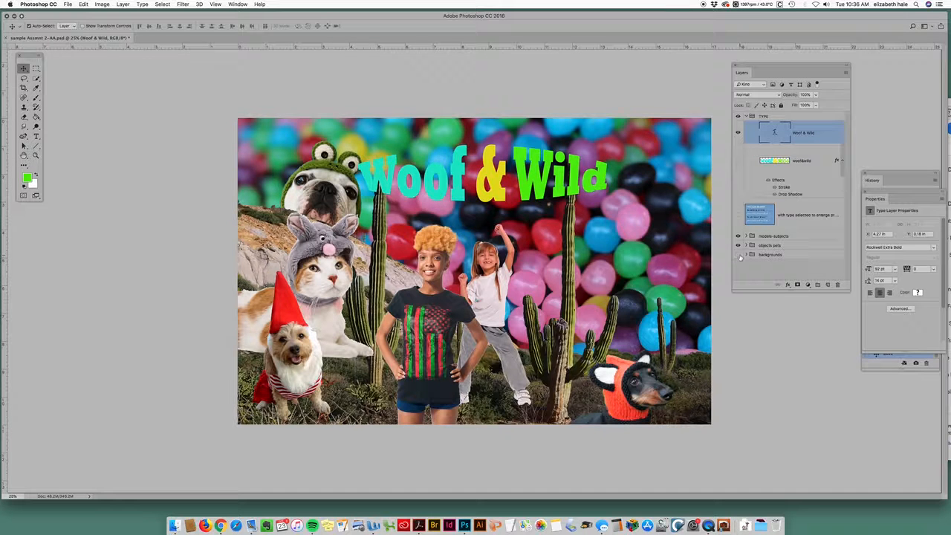
# Hide the backgrounds group and give the title a drop shadow with 36% opacity, 18 px distance, 20% spread and 38 px size.
pyautogui.click(738, 256)
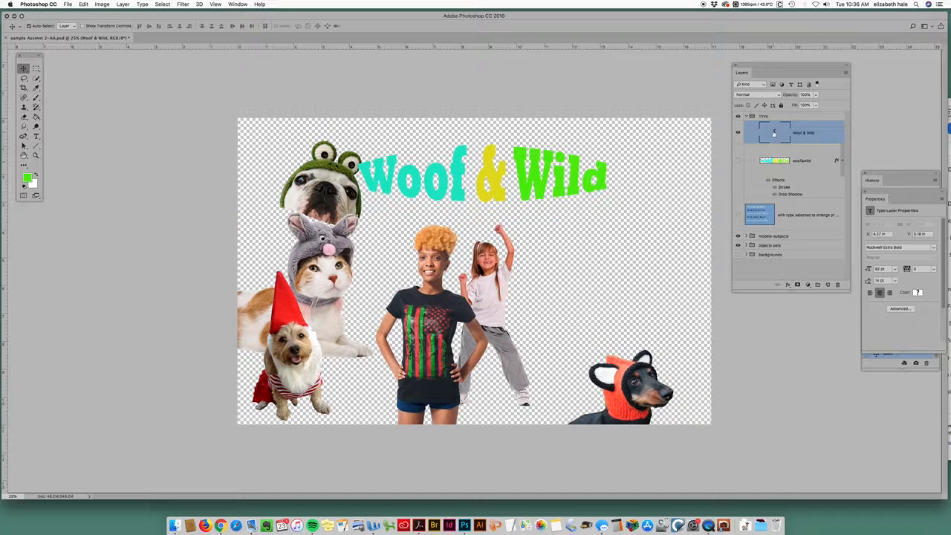
pyautogui.click(787, 285)
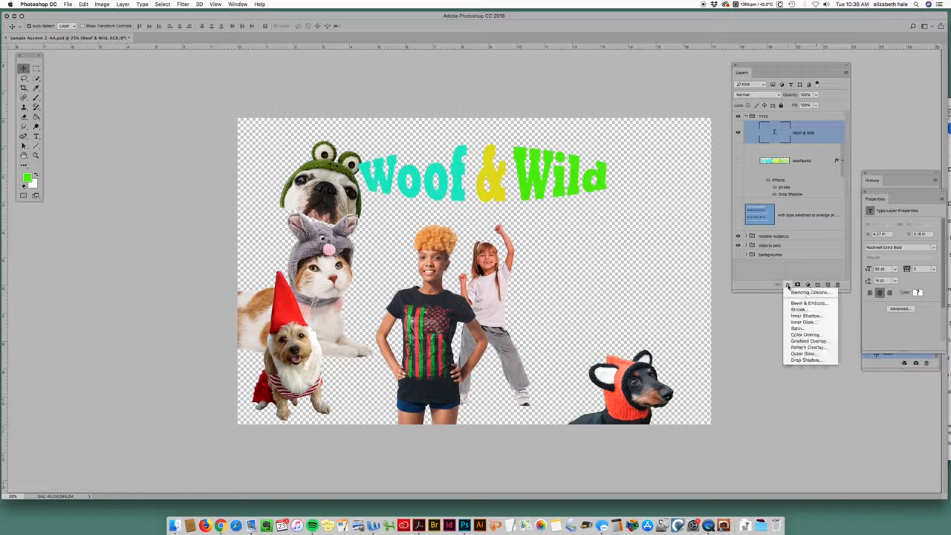
pyautogui.click(802, 360)
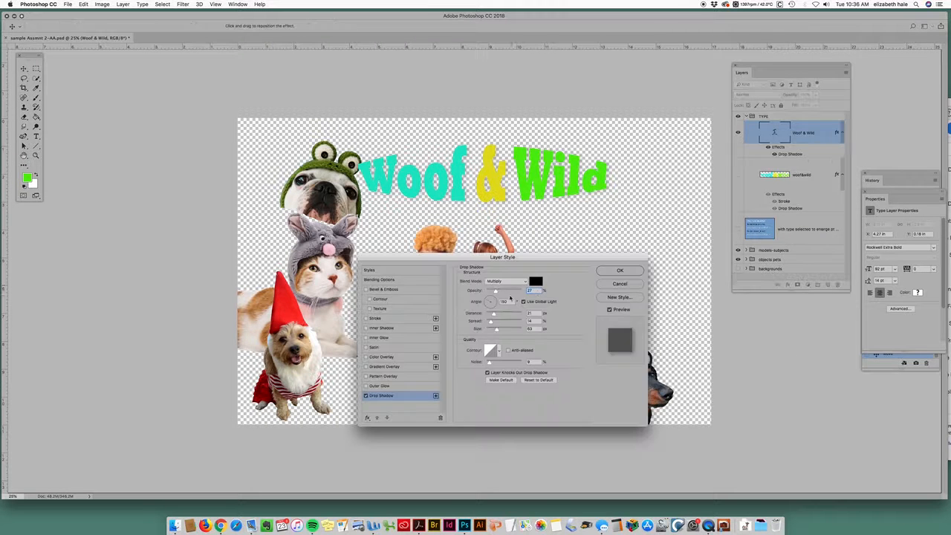
pyautogui.moveTo(496, 292); pyautogui.dragTo(501, 290)
pyautogui.moveTo(496, 328); pyautogui.dragTo(511, 300)
pyautogui.moveTo(489, 330); pyautogui.dragTo(520, 291)
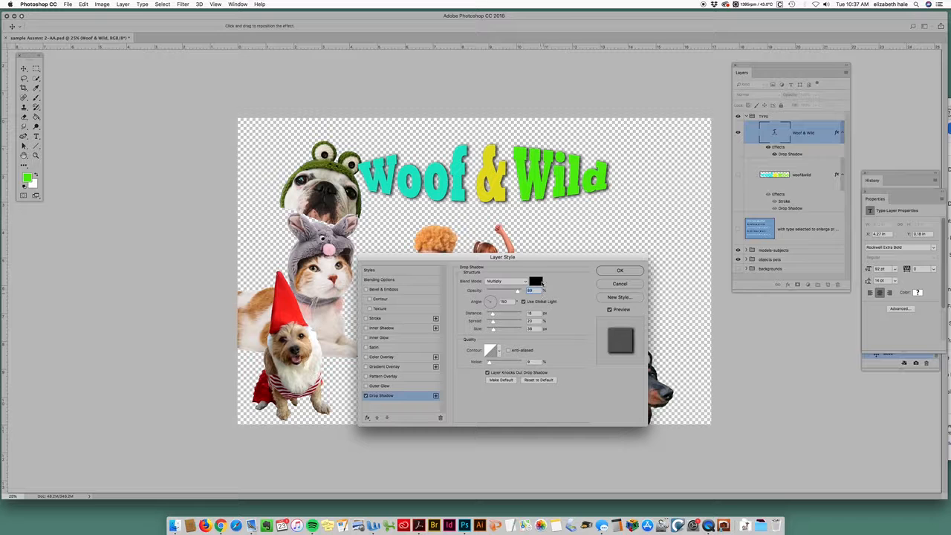
pyautogui.moveTo(517, 292); pyautogui.dragTo(498, 290)
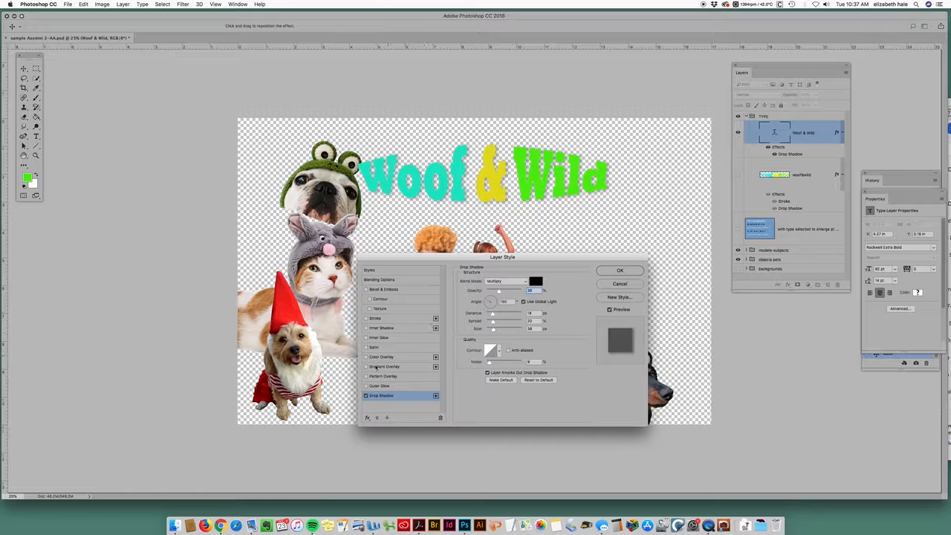
pyautogui.click(365, 396)
pyautogui.click(366, 396)
# Add a pale inside stroke about 10 px wide to the title, lower its opacity slightly, and apply the layer effects.
pyautogui.click(365, 318)
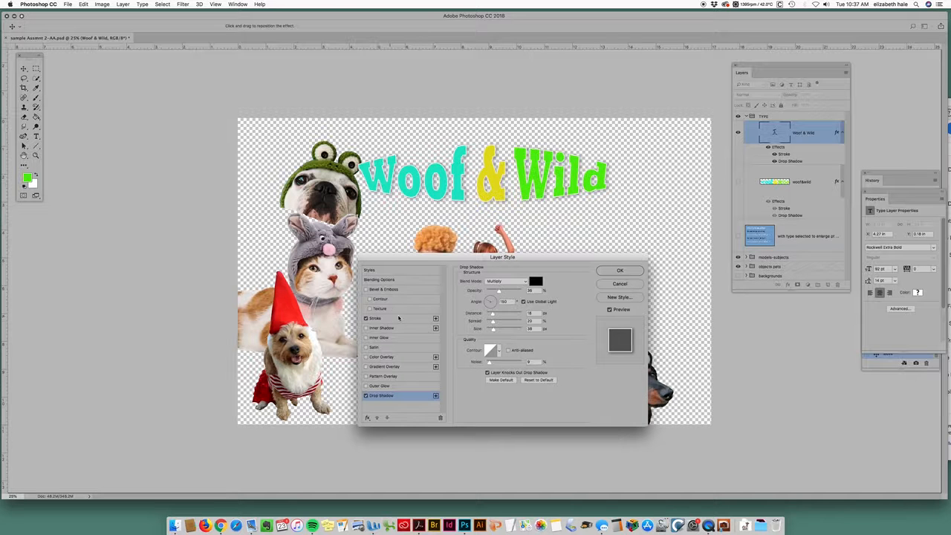
pyautogui.click(378, 318)
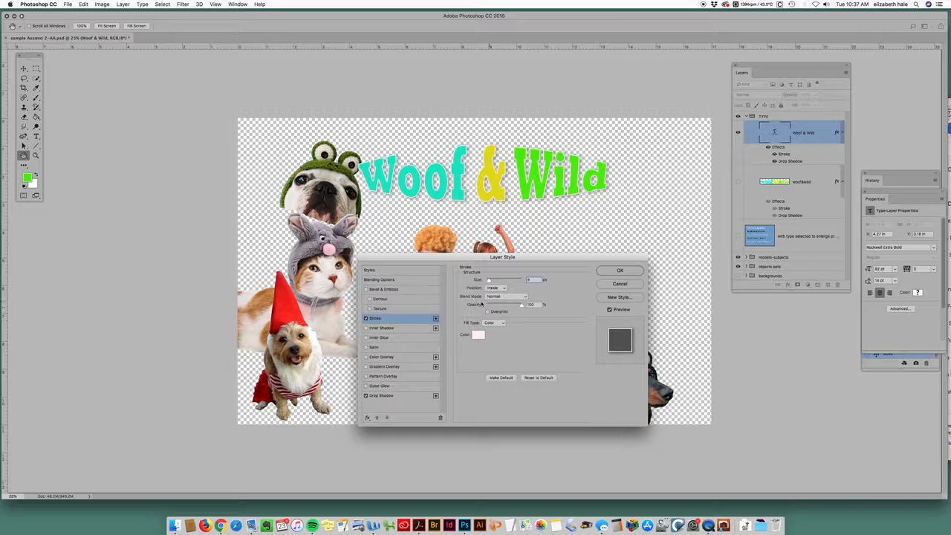
pyautogui.moveTo(491, 284)
pyautogui.mouseDown()
pyautogui.moveTo(502, 282)
pyautogui.moveTo(489, 280)
pyautogui.mouseUp()
pyautogui.moveTo(491, 294); pyautogui.dragTo(518, 299)
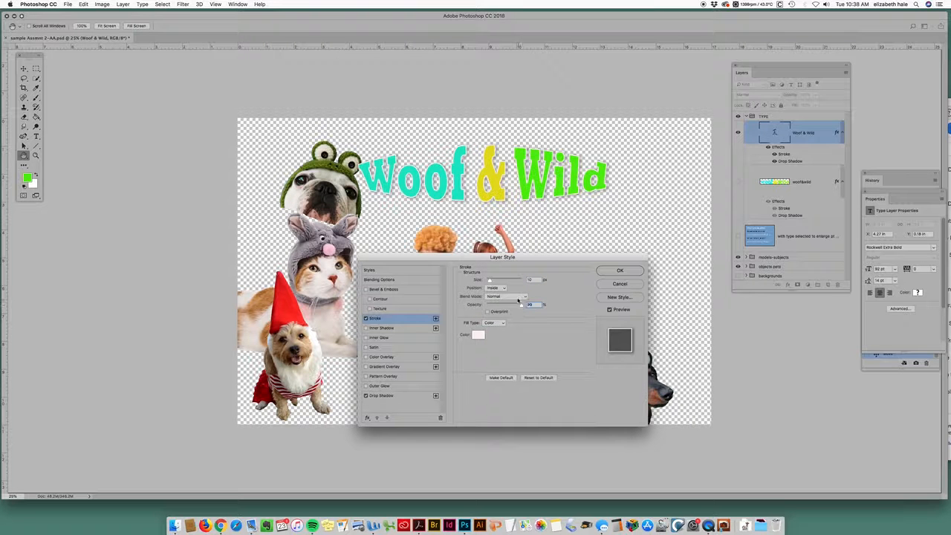
pyautogui.click(627, 272)
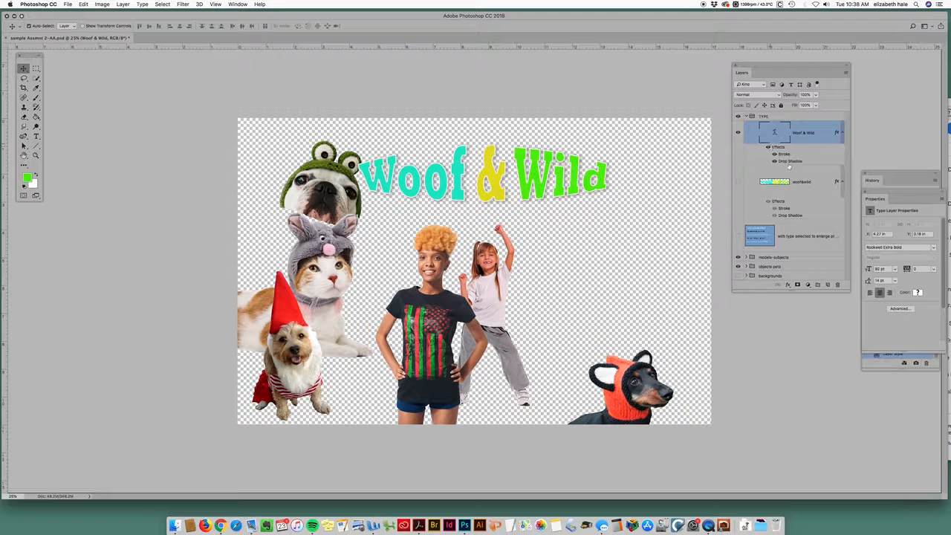
# Bring the Layers panel closer to the title and toggle the title's layer effects off and on to compare.
pyautogui.moveTo(788, 69); pyautogui.dragTo(641, 77)
pyautogui.click(621, 157)
pyautogui.click(620, 157)
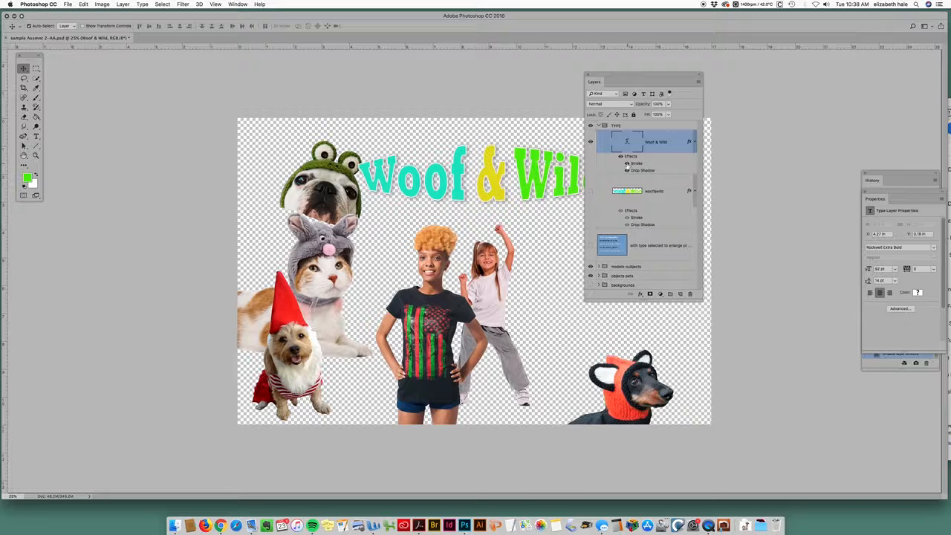
# Toggle the title's stroke effect off and on to compare, and move the Layers panel clear of the title.
pyautogui.click(626, 163)
pyautogui.click(626, 163)
pyautogui.moveTo(658, 75); pyautogui.dragTo(772, 59)
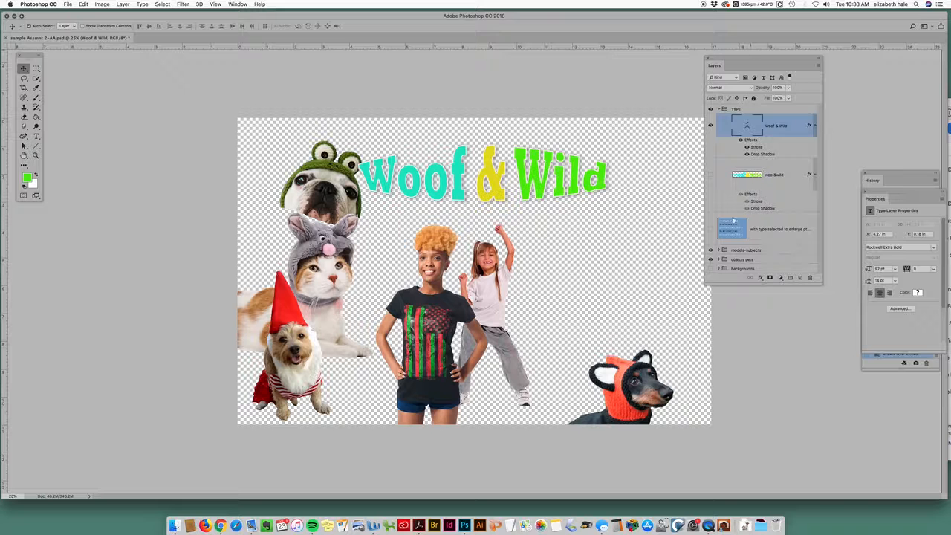
# Show the backgrounds group again and rasterize the "Woof & Wild" type layer, keeping its layer effects editable.
pyautogui.click(710, 269)
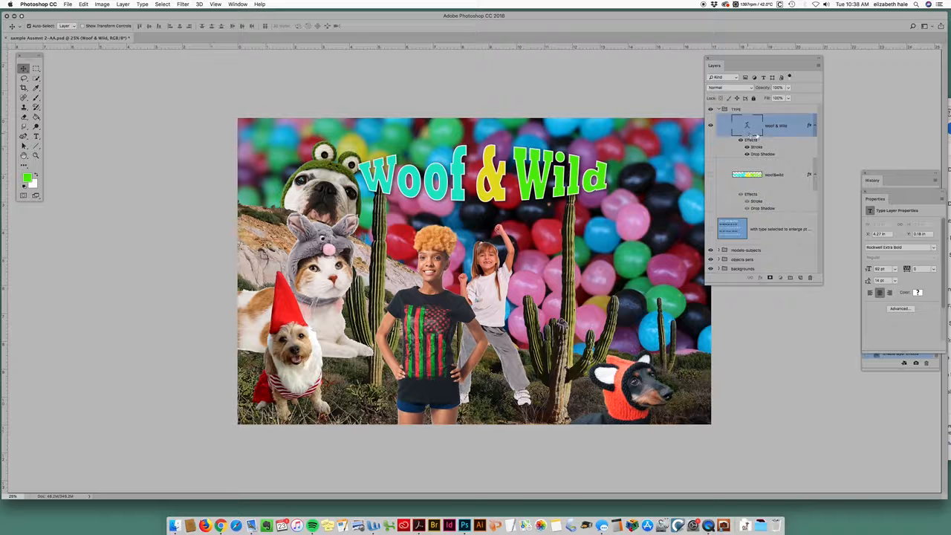
pyautogui.rightClick(792, 131)
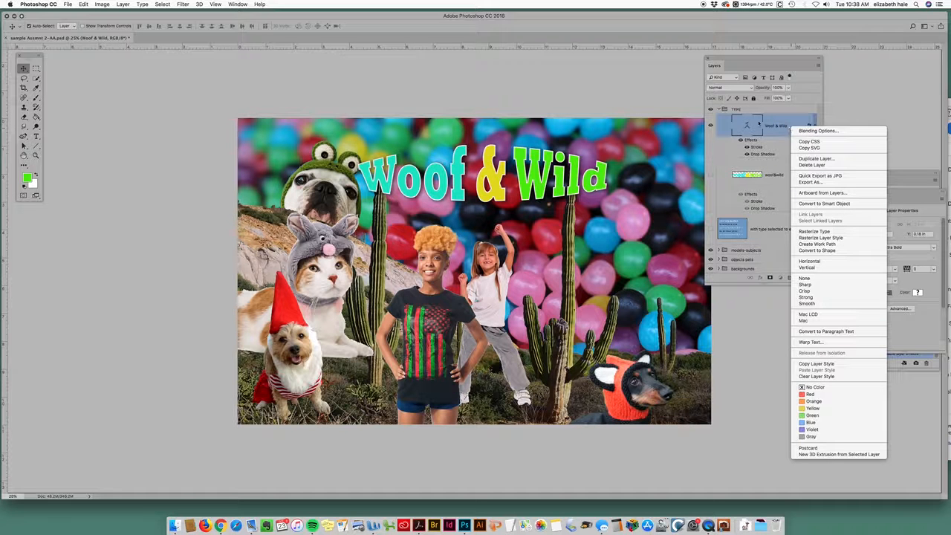
pyautogui.click(833, 233)
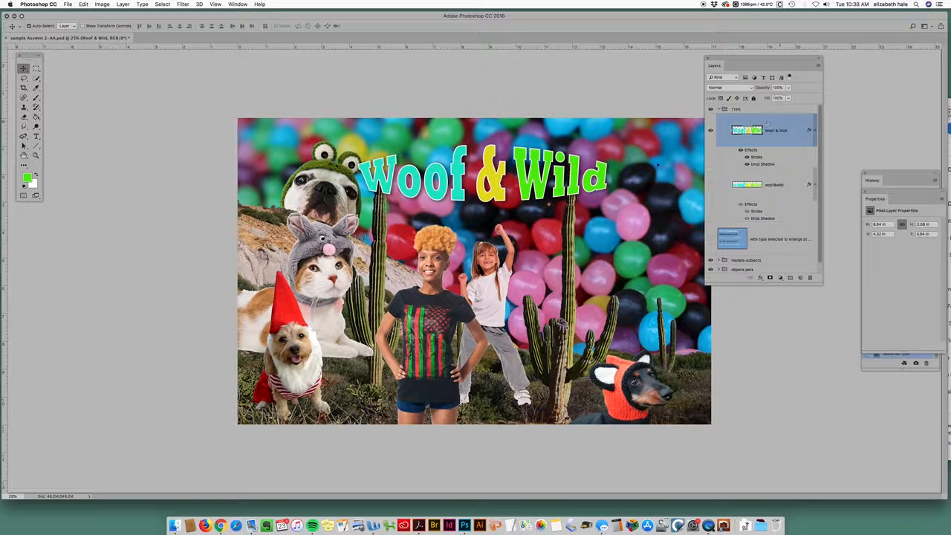
# Try to edit the rasterized title's text with the Type tool, and delete the stray empty type layer.
pyautogui.click(36, 136)
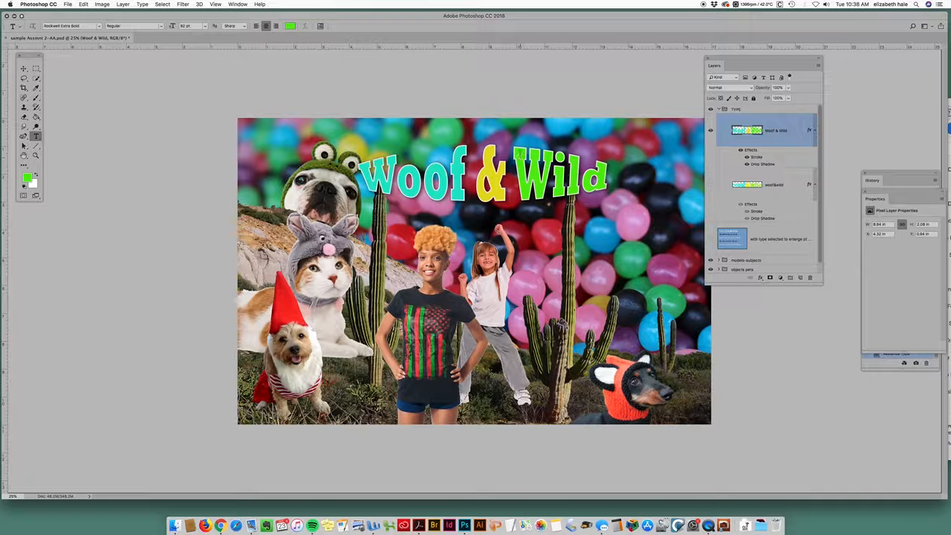
pyautogui.click(525, 155)
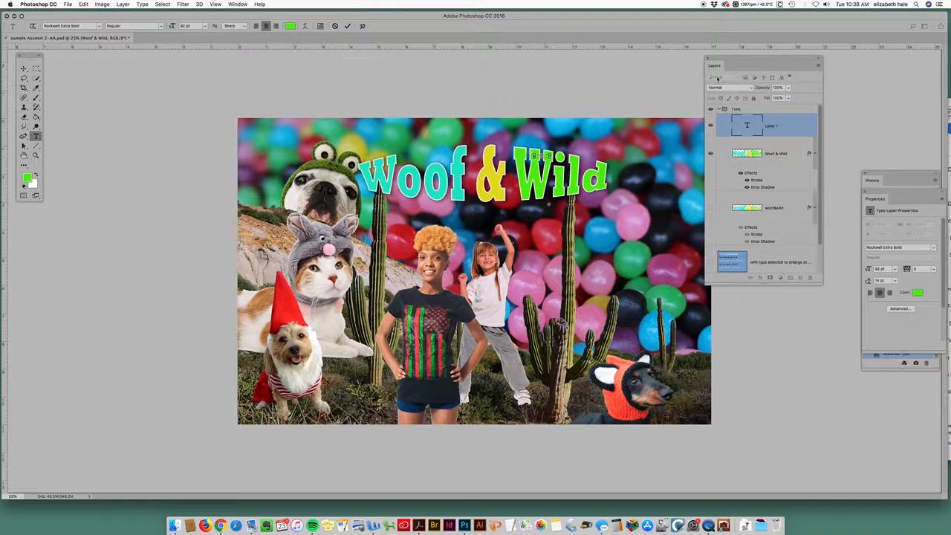
pyautogui.click(810, 278)
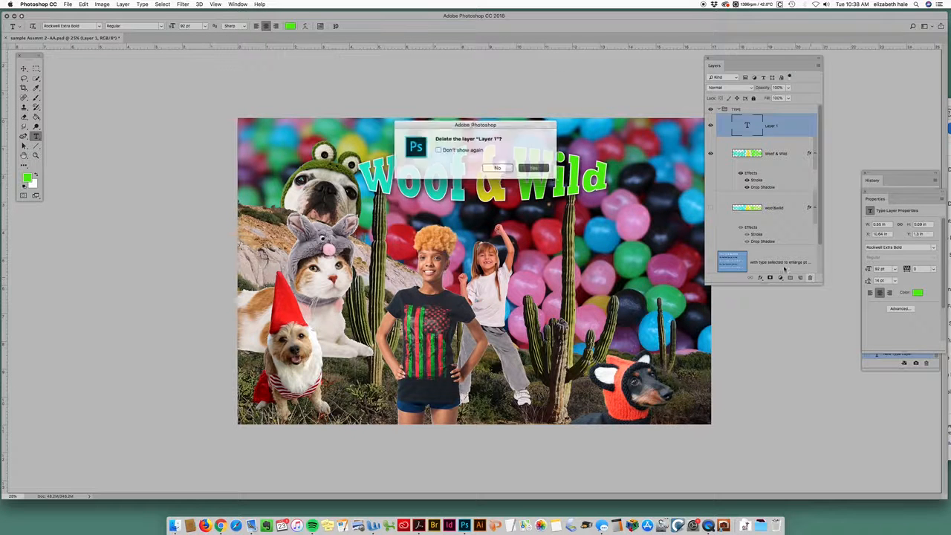
pyautogui.click(494, 168)
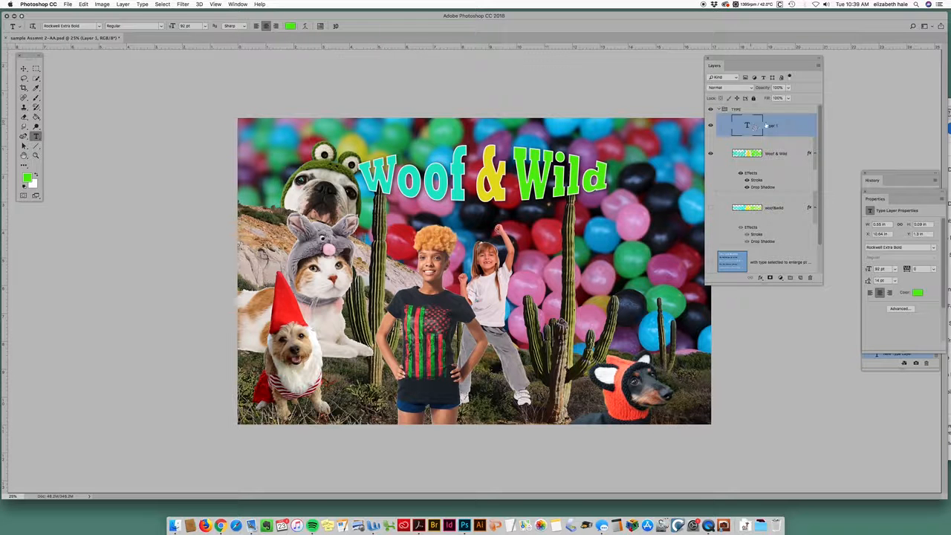
pyautogui.click(811, 278)
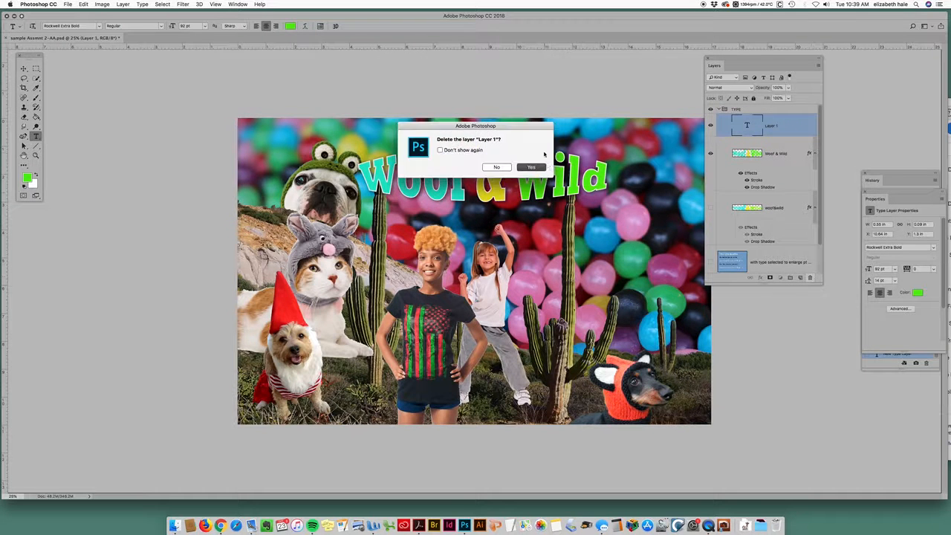
pyautogui.click(532, 167)
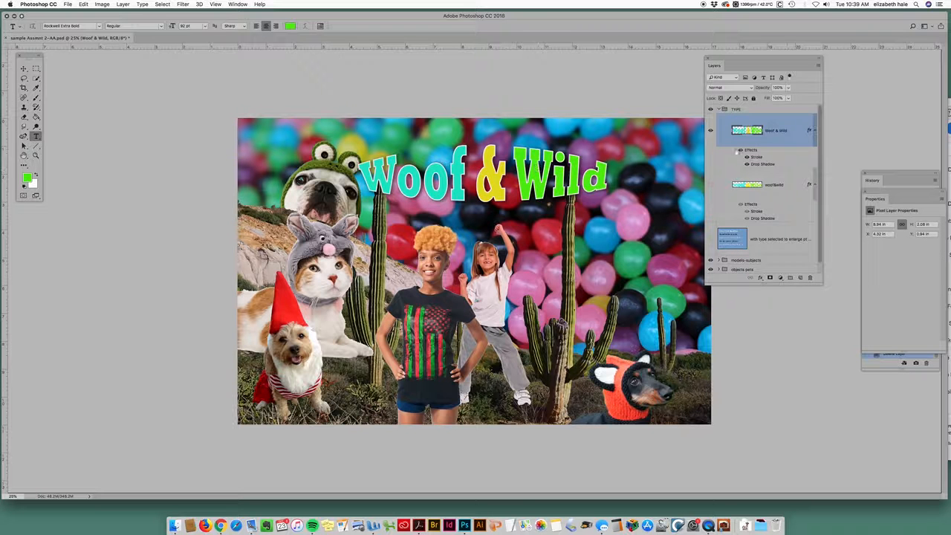